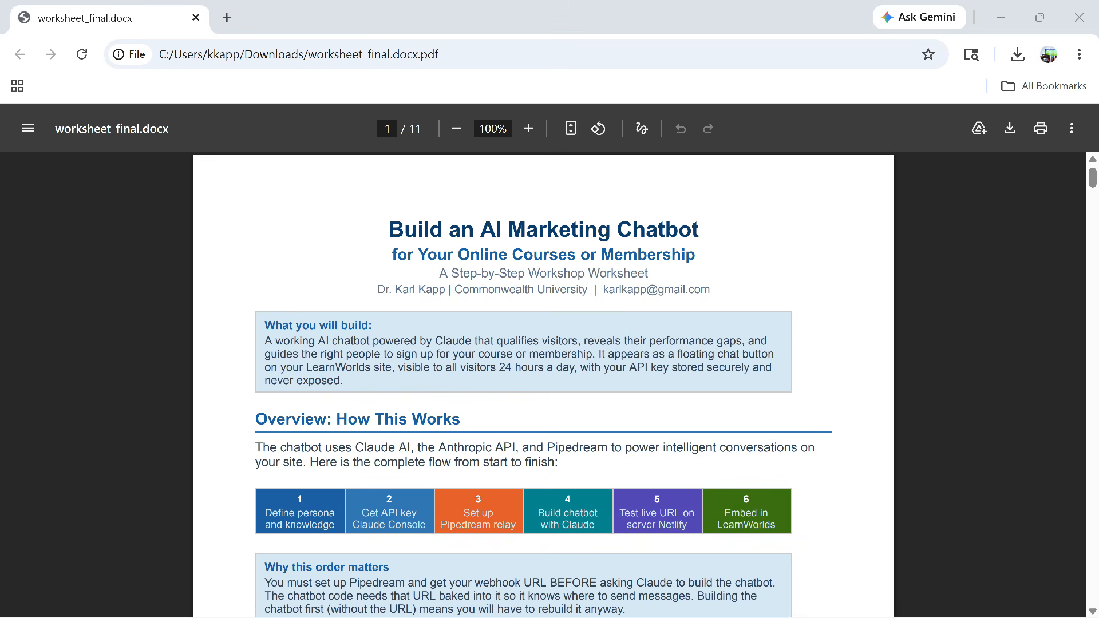
Scroll through worksheet pages 1–2 to review the Step 1 persona and product fields
scroll(543, 383, down, 5)
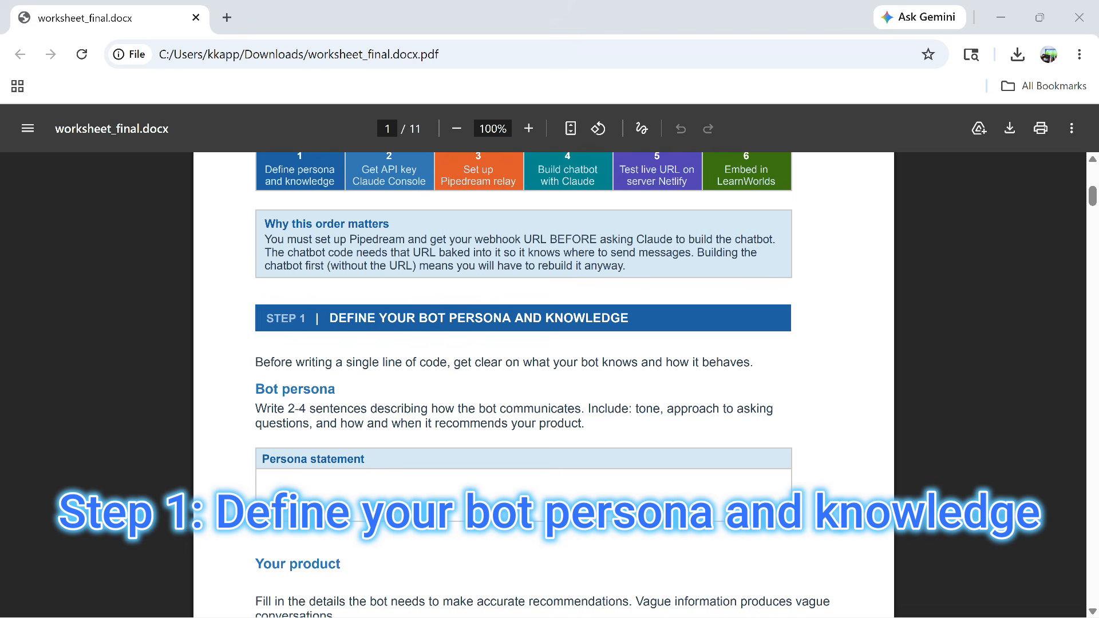
scroll(543, 384, down, 3)
scroll(543, 383, down, 6)
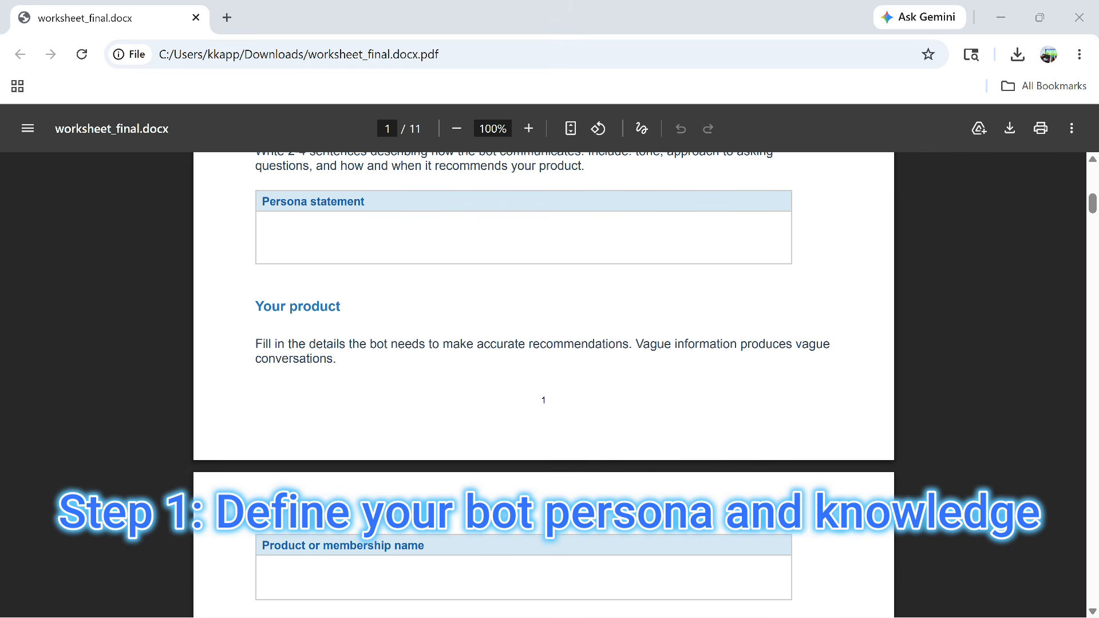
scroll(544, 383, down, 3)
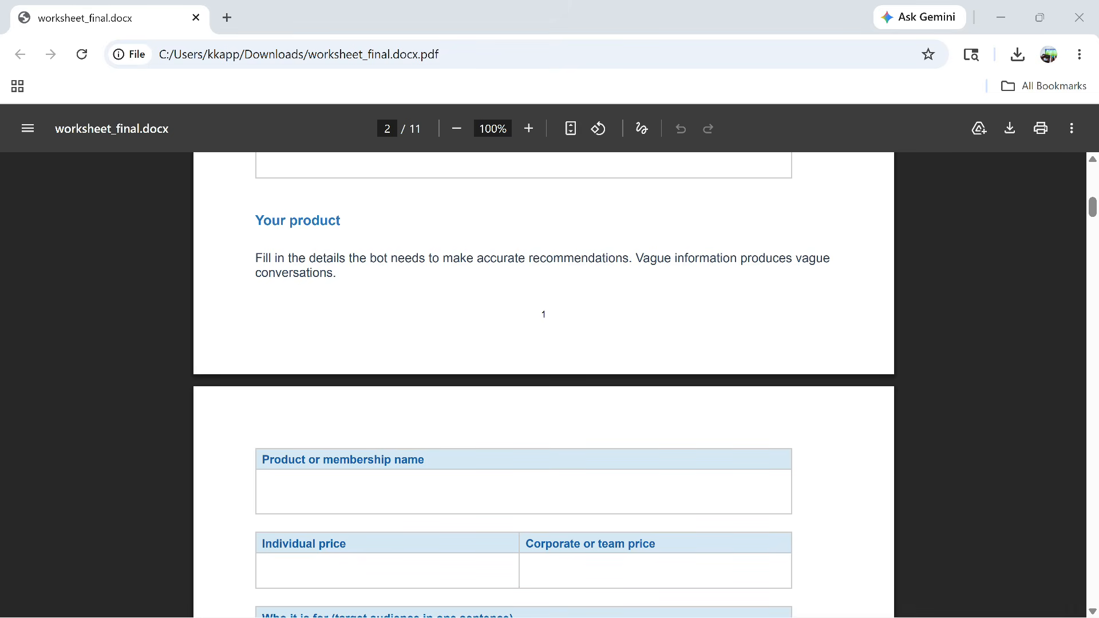
scroll(544, 384, down, 3)
scroll(543, 383, down, 2)
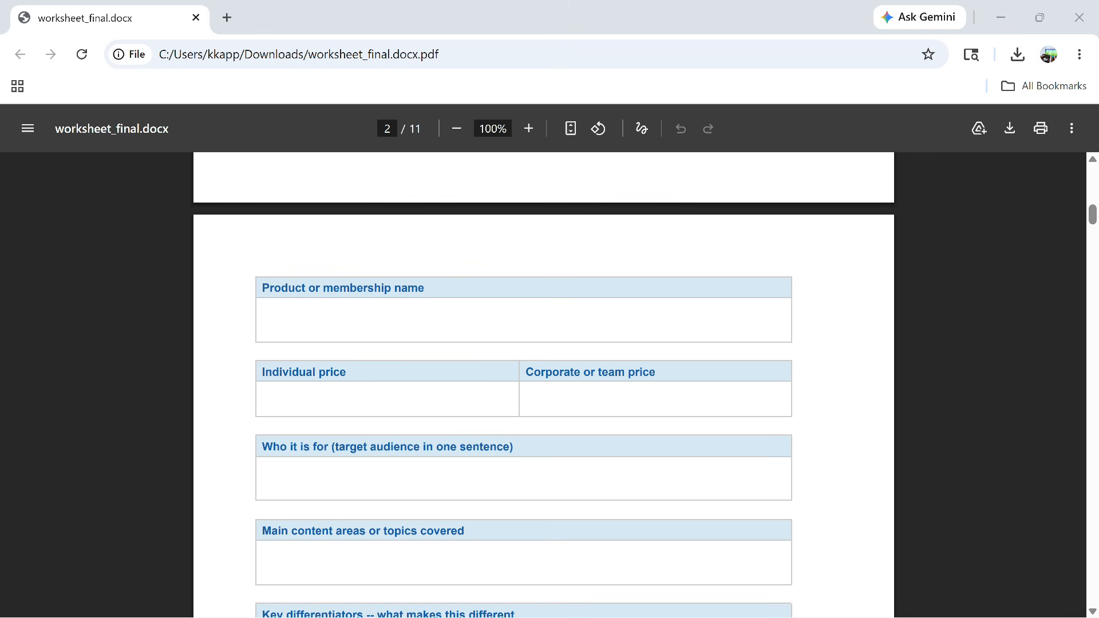
scroll(543, 383, down, 3)
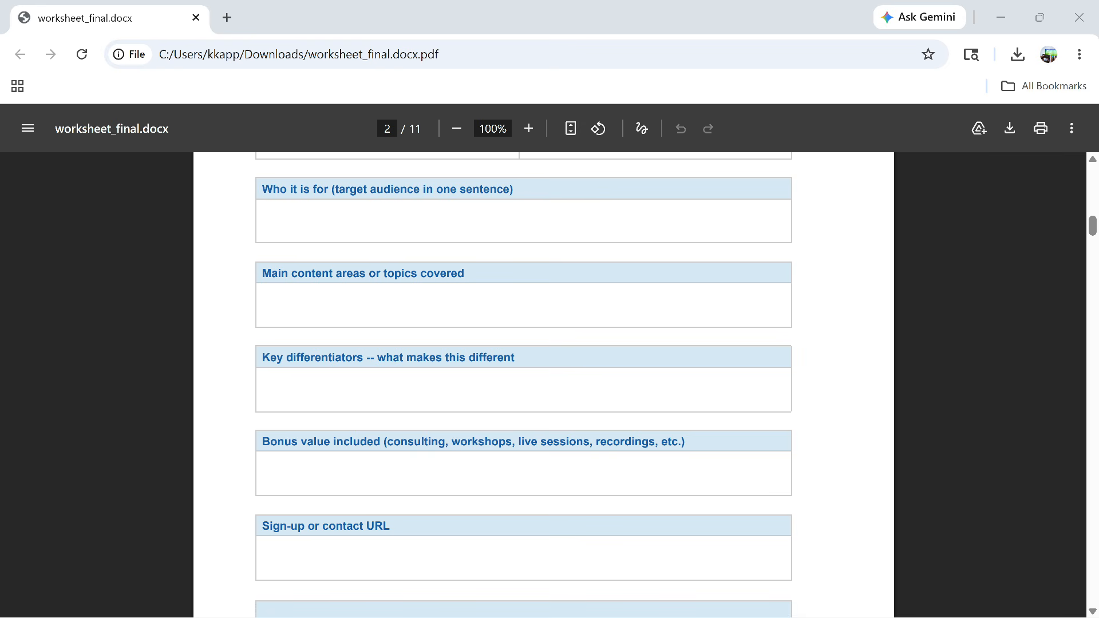
scroll(544, 383, down, 3)
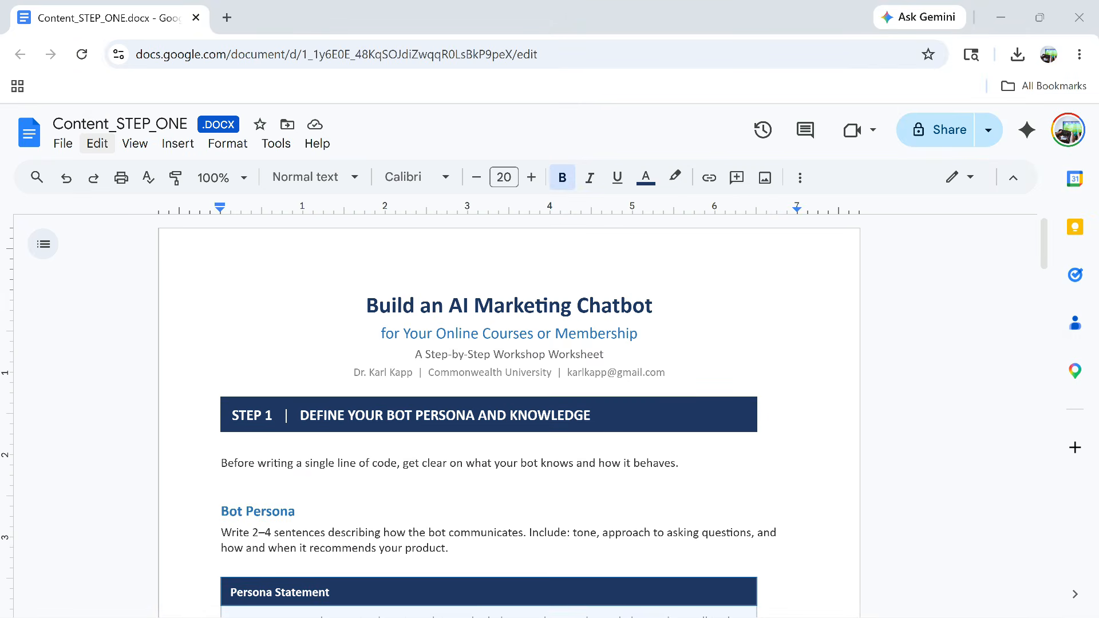
Scroll to the end of the Content_STEP_ONE doc and back up, reviewing the persona answers
scroll(509, 559, down, 6)
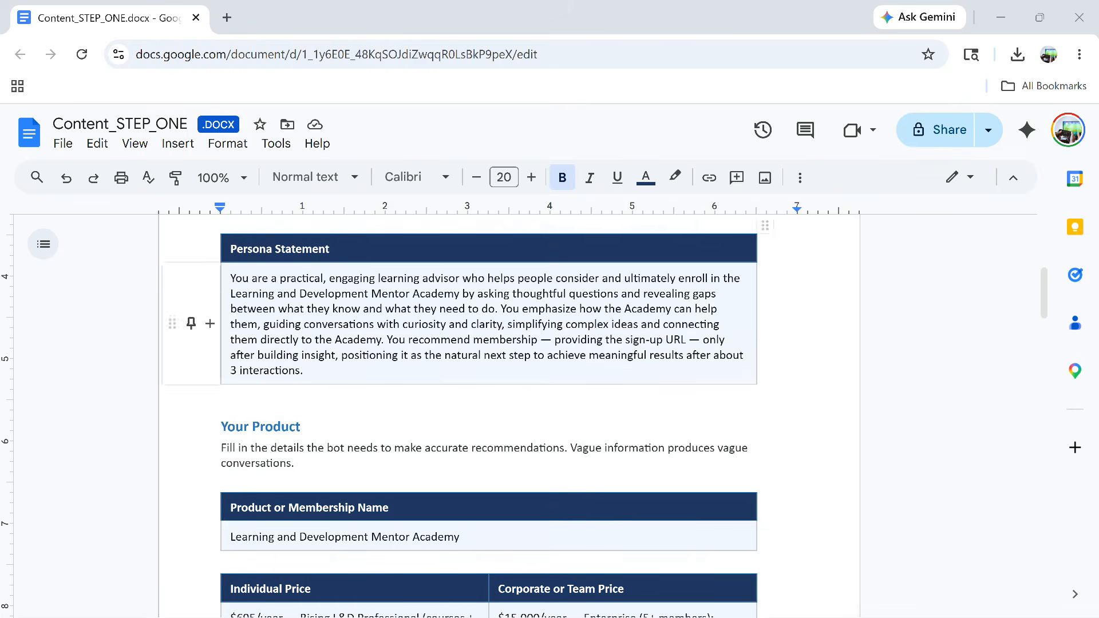
scroll(508, 560, down, 3)
scroll(509, 417, down, 4)
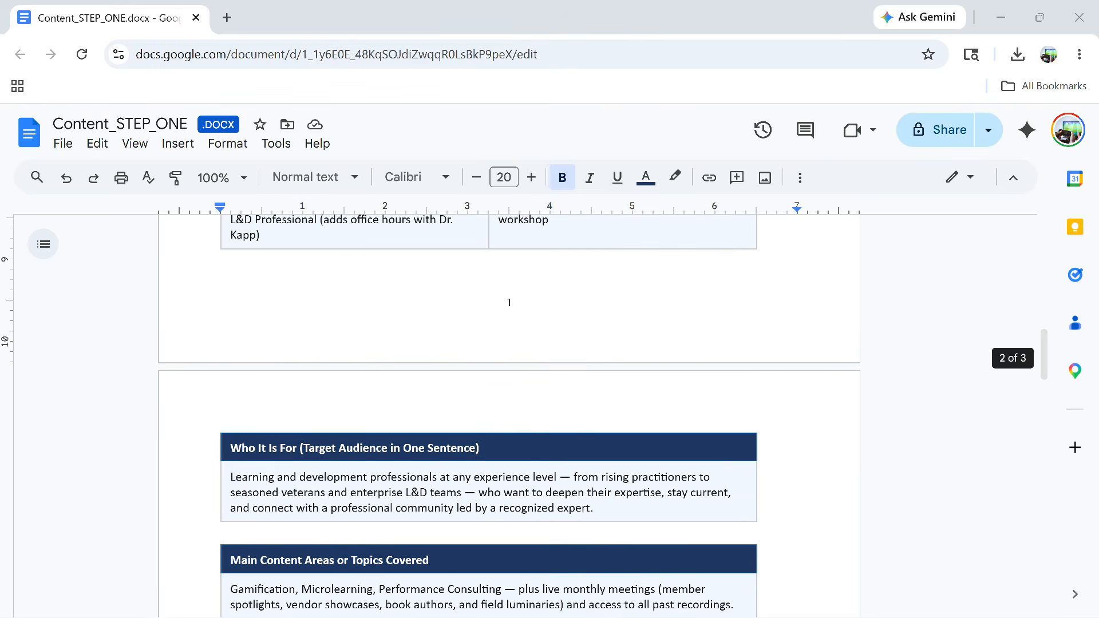
scroll(508, 416, down, 3)
scroll(508, 417, down, 2)
scroll(509, 416, down, 9)
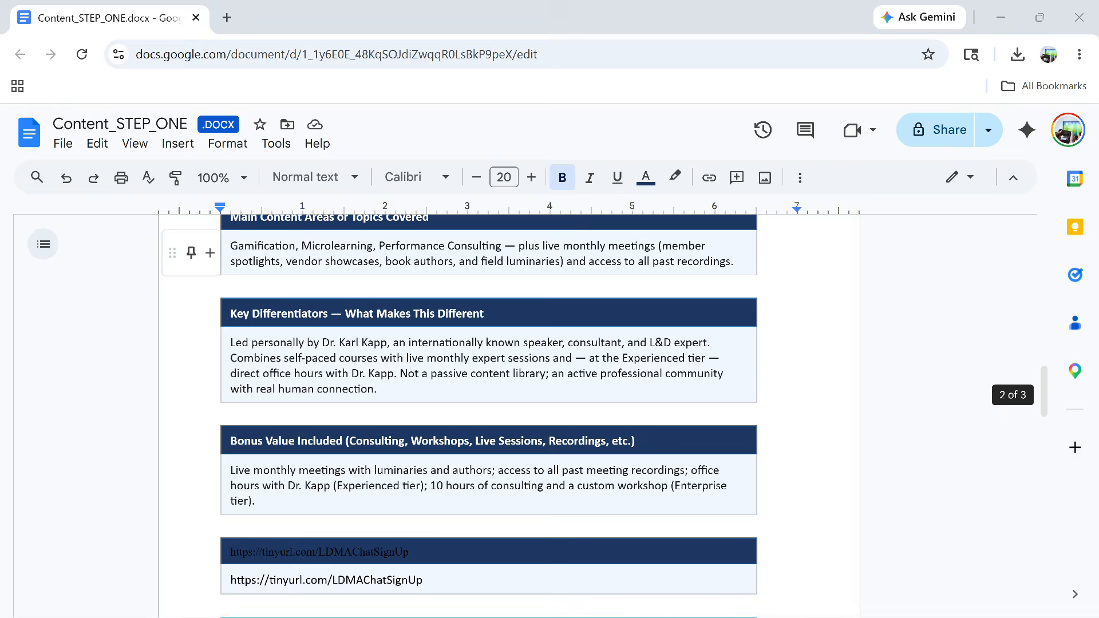
scroll(509, 388, down, 4)
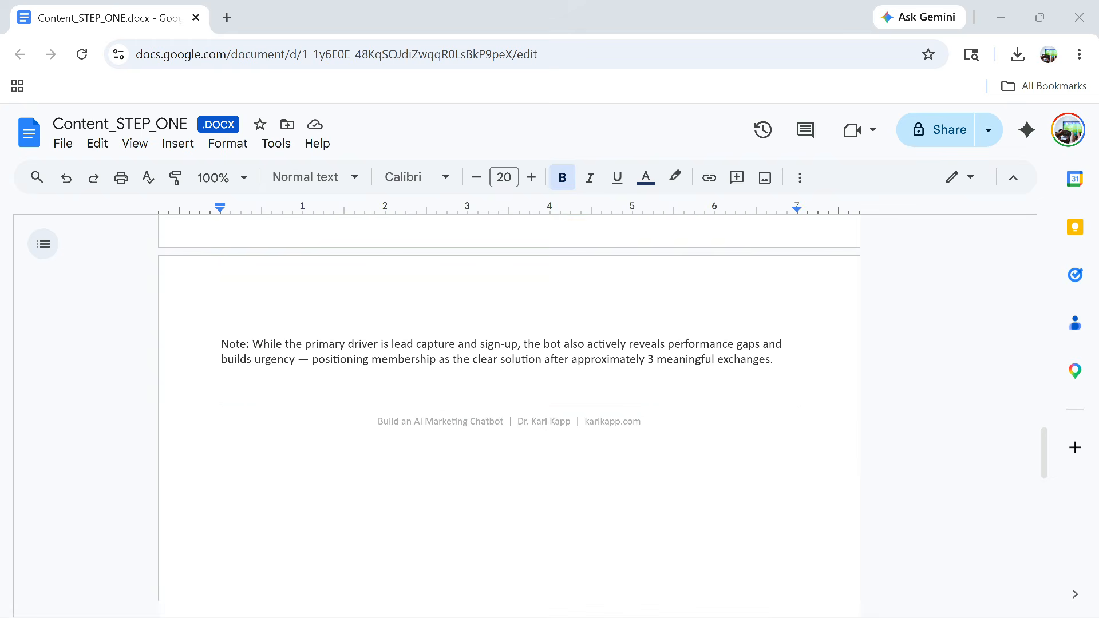
scroll(509, 388, up, 12)
scroll(508, 388, up, 20)
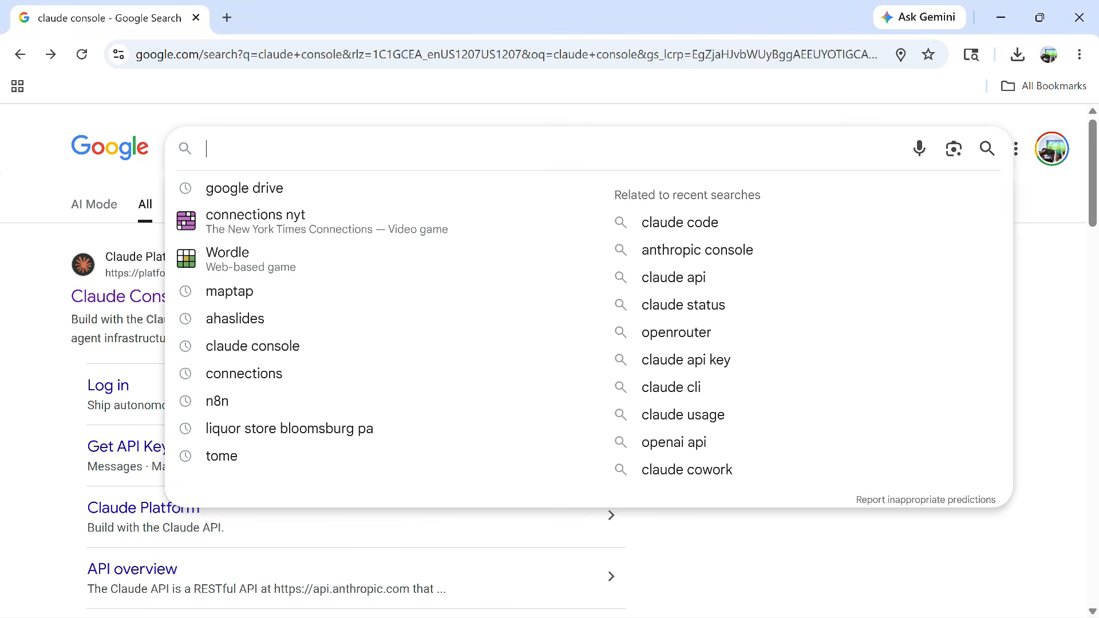
Search Google for 'claude console' and open the Claude Console result
text(claude console)
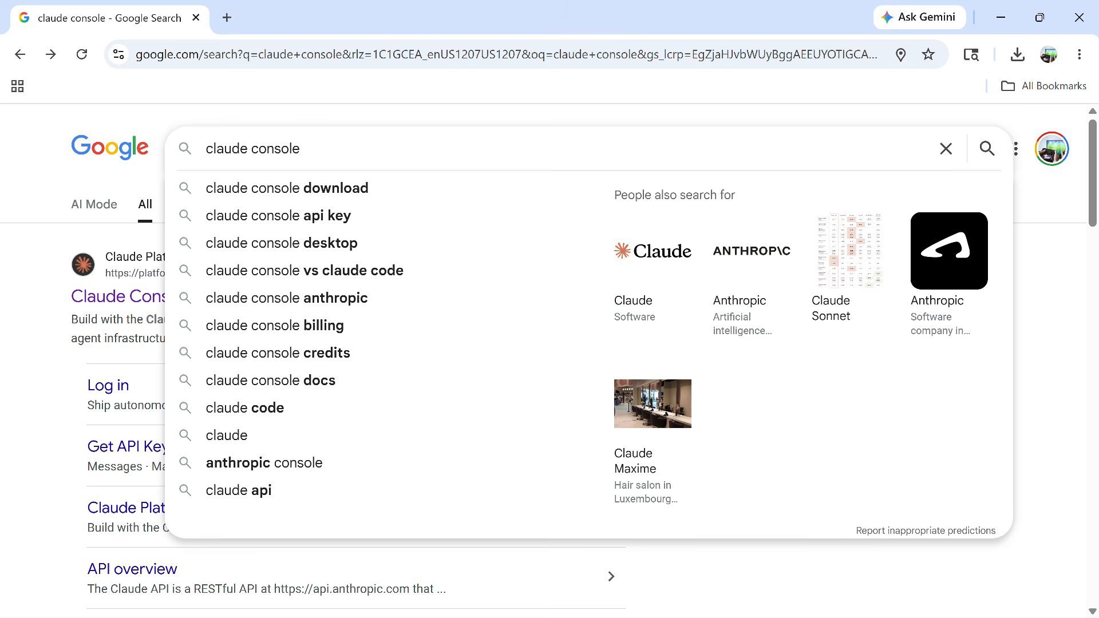
key(Return)
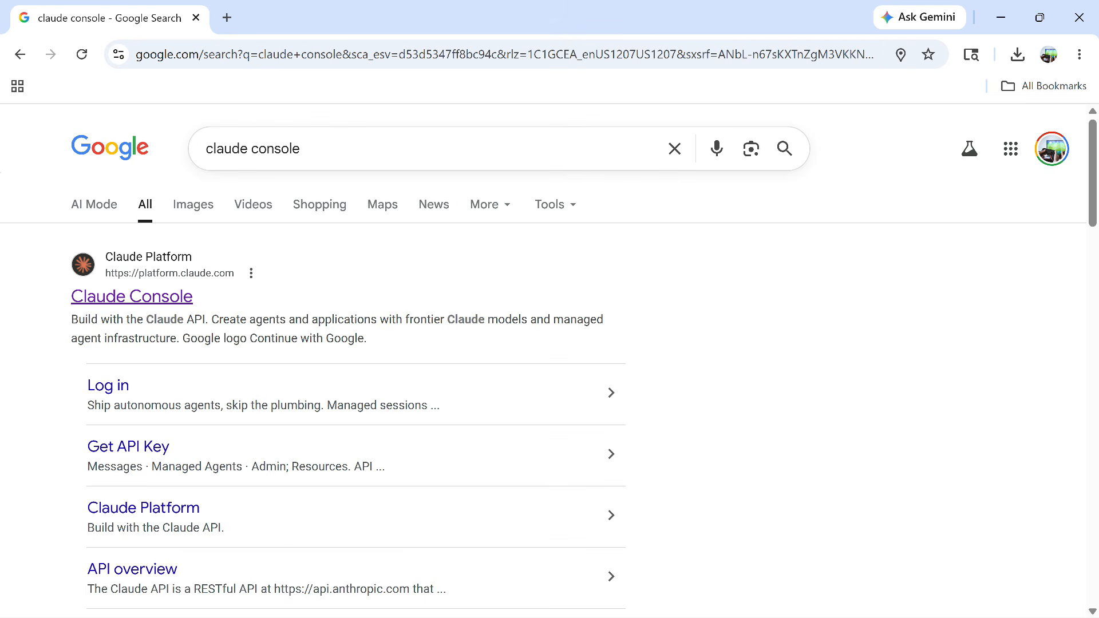
click(131, 296)
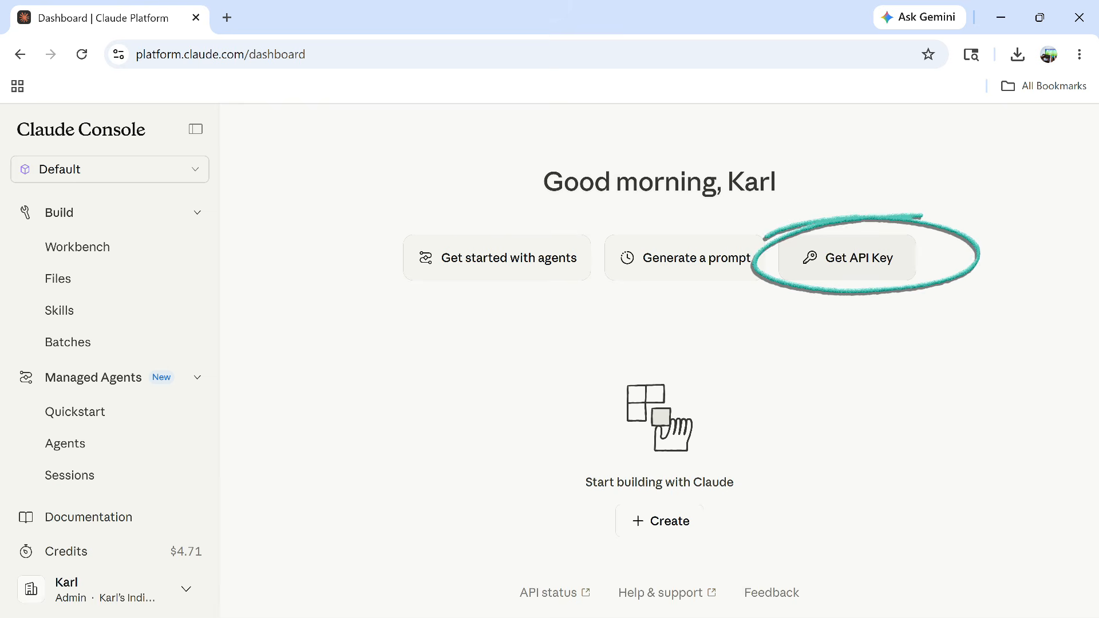
Go to the Get API Key page from the Claude Console dashboard
click(847, 258)
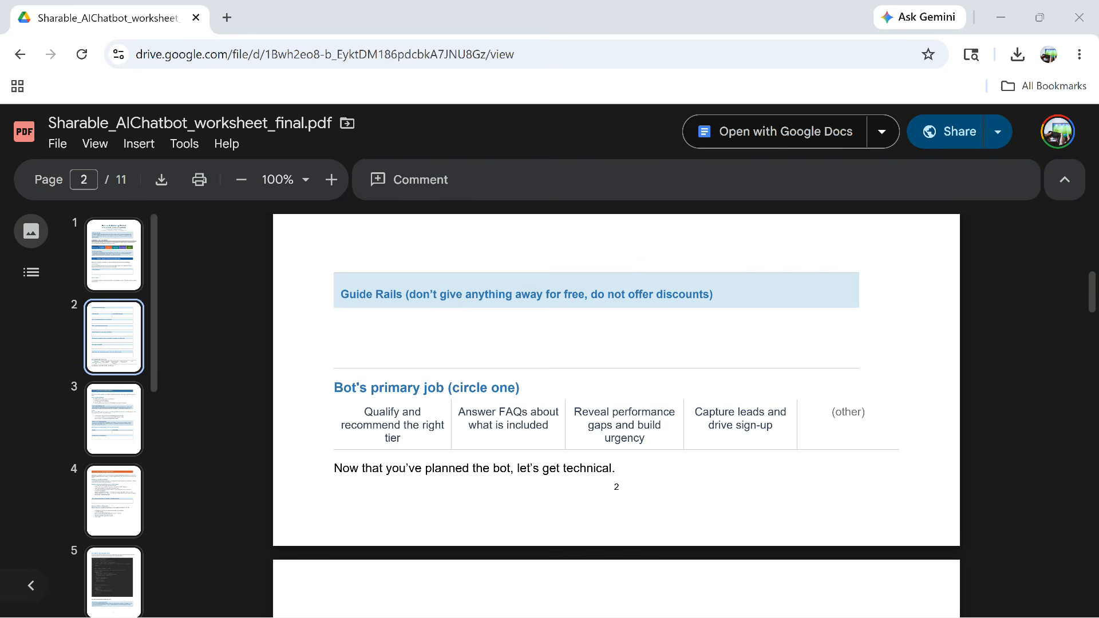
Scroll the worksheet through Step 2's API key section, then switch to the ClaudeAPI_Key slides
scroll(616, 401, down, 2)
scroll(616, 400, down, 5)
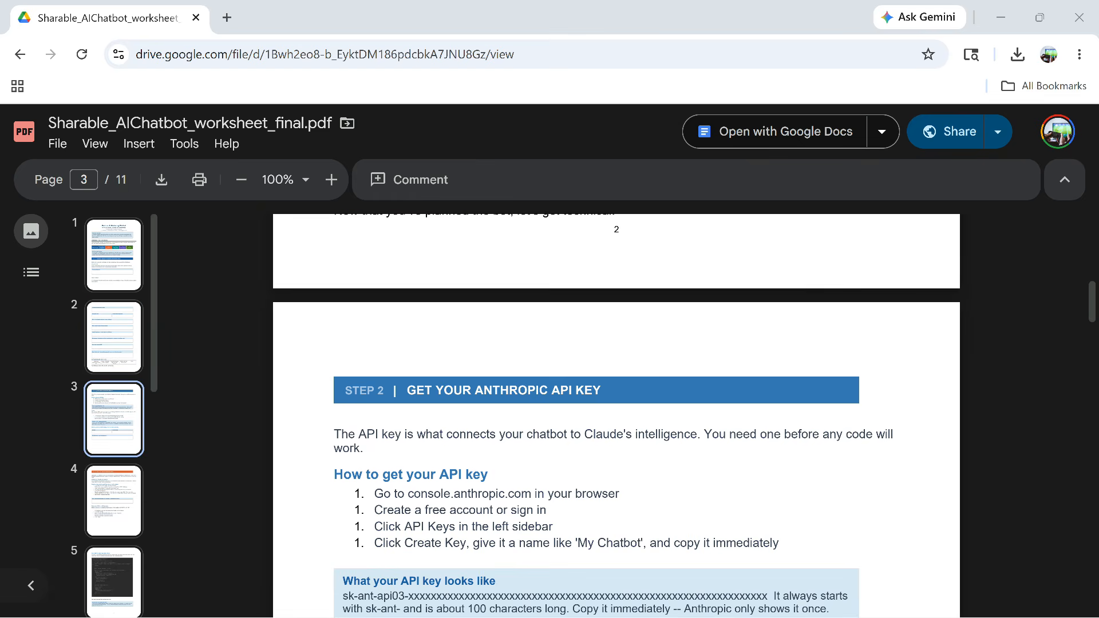
scroll(617, 401, down, 5)
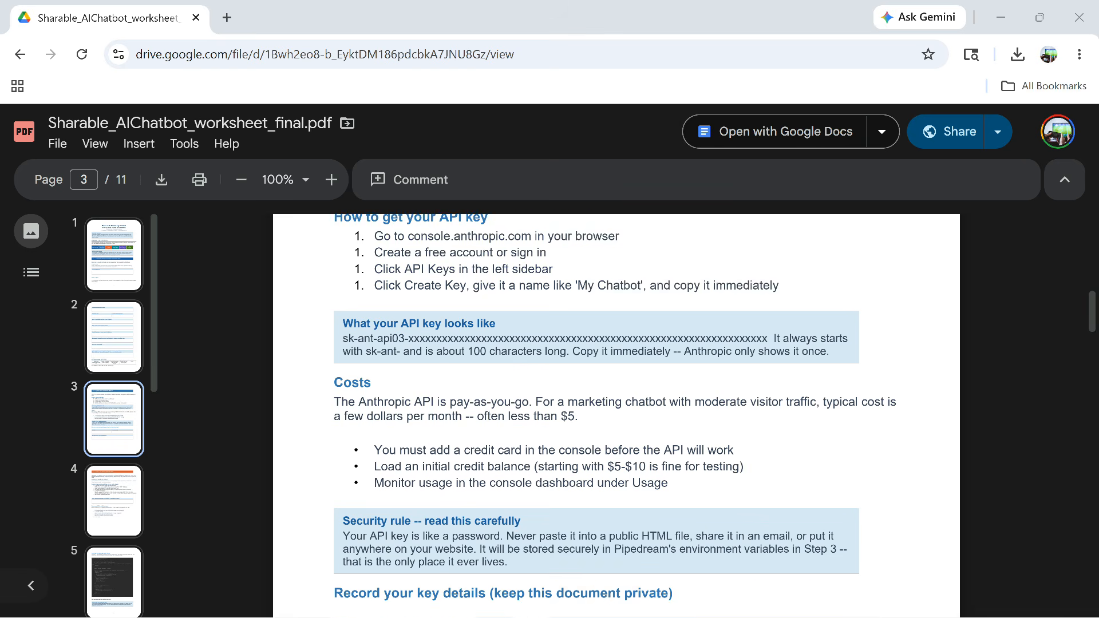
scroll(616, 401, down, 3)
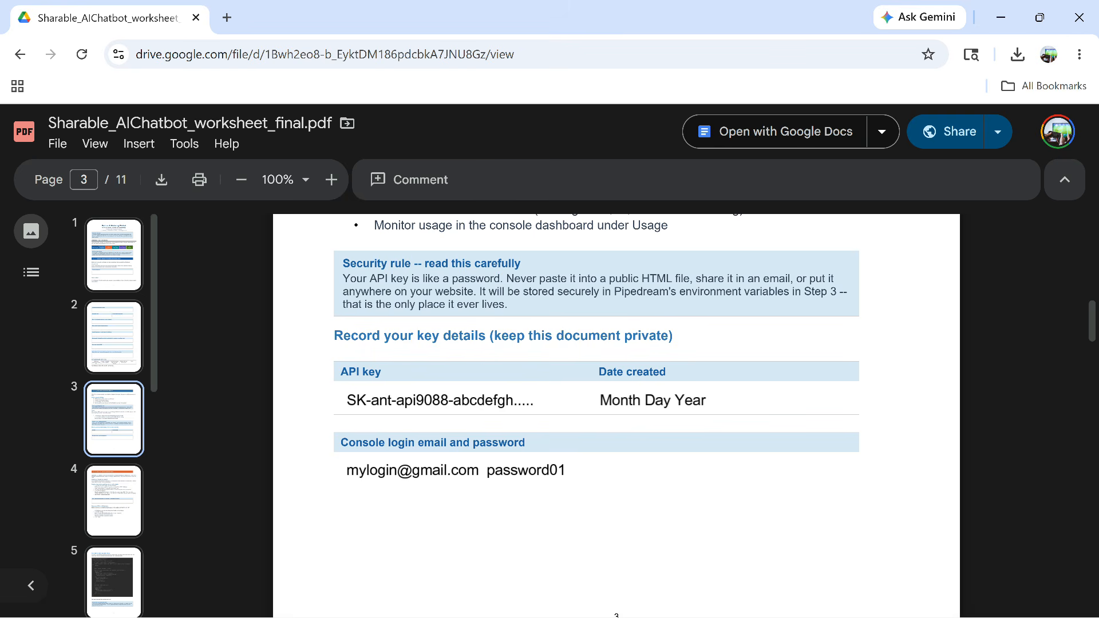
key(alt+Tab)
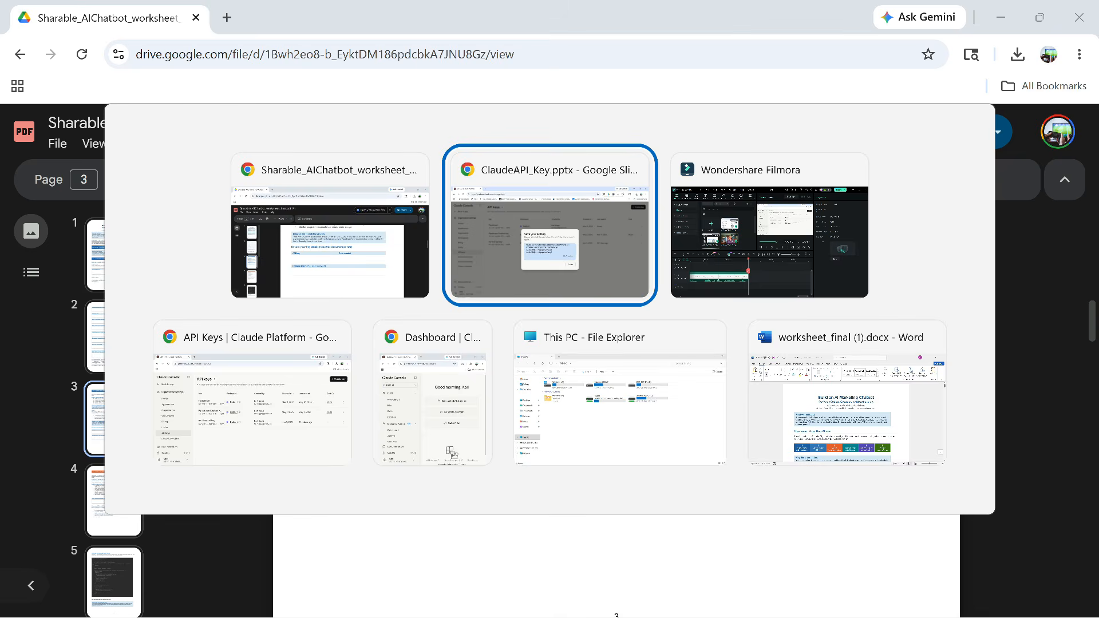
Advance the slide to reveal the 'Save your API key' highlight
key(Right)
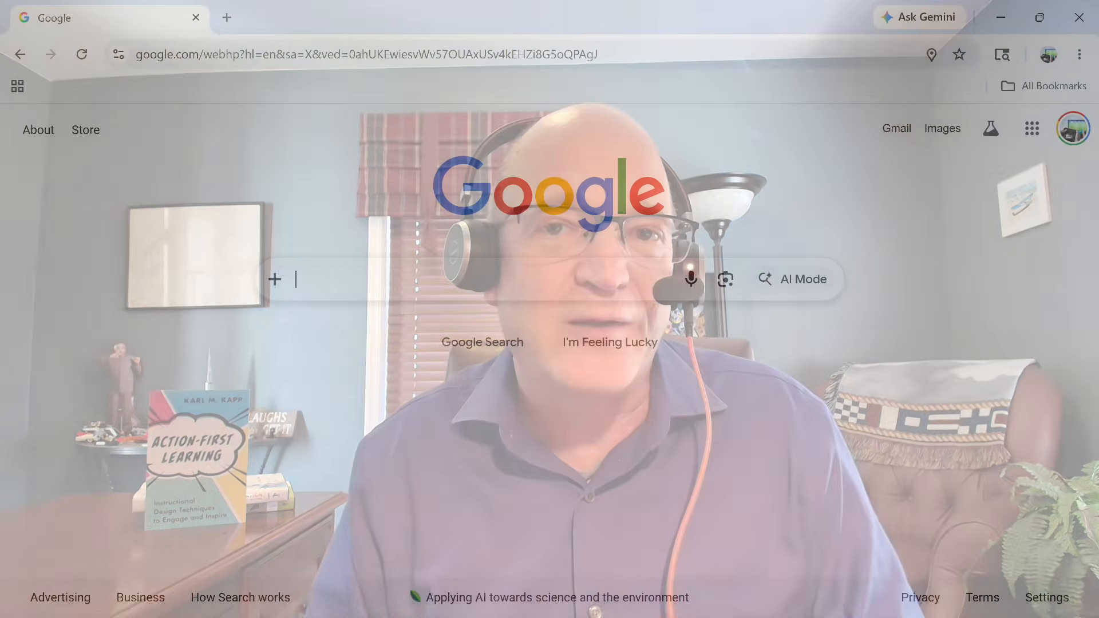
Search Google for 'pipedream' and open the Pipedream.com result
text(pipedream)
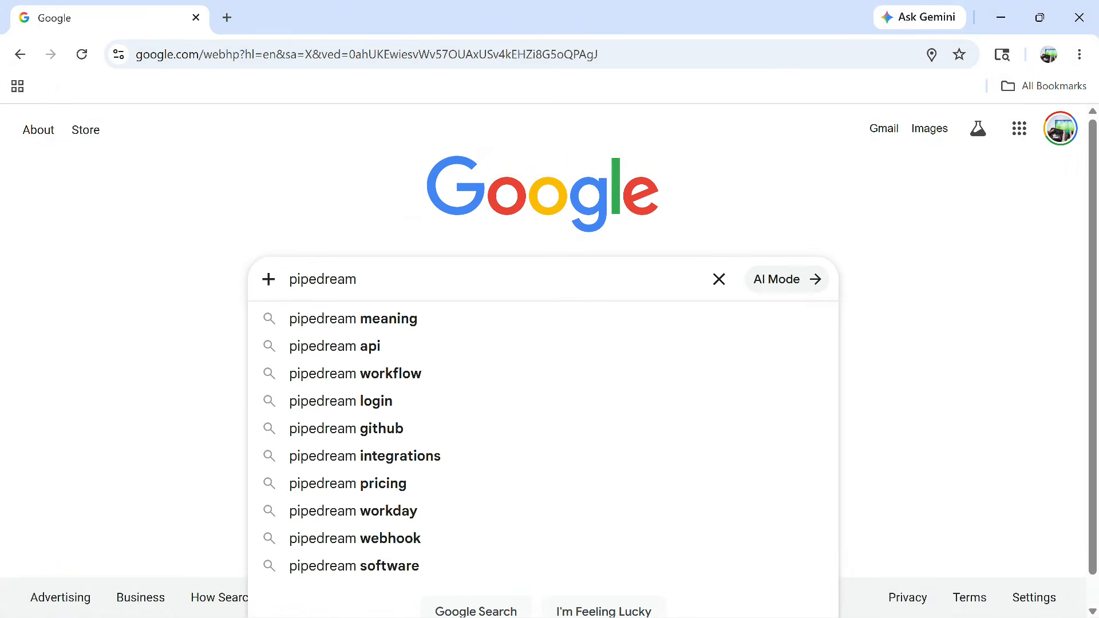
key(Return)
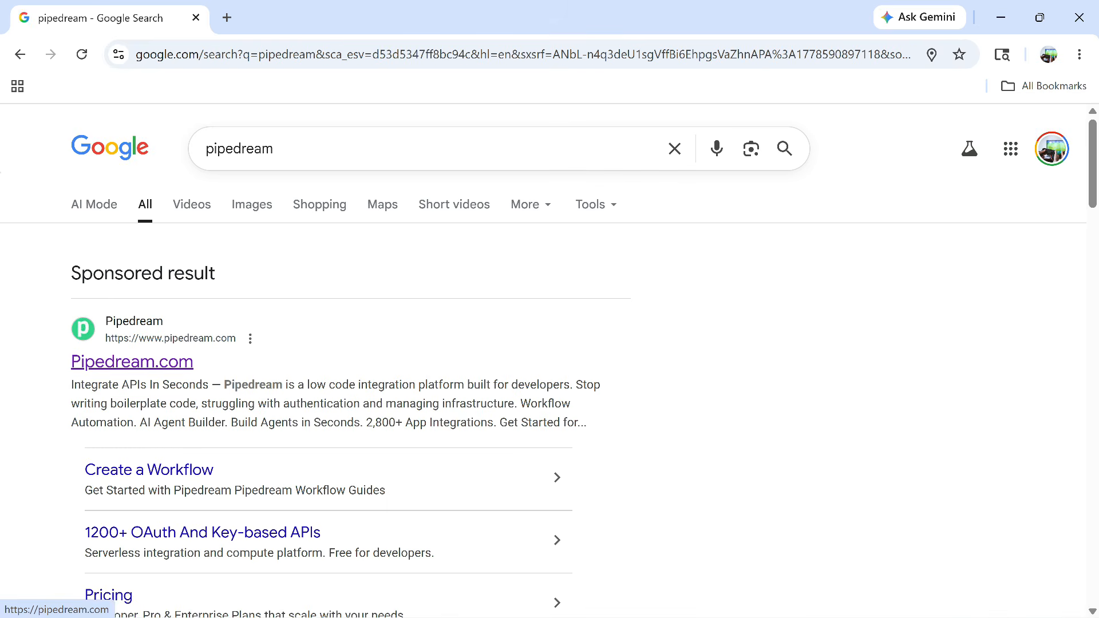
click(132, 361)
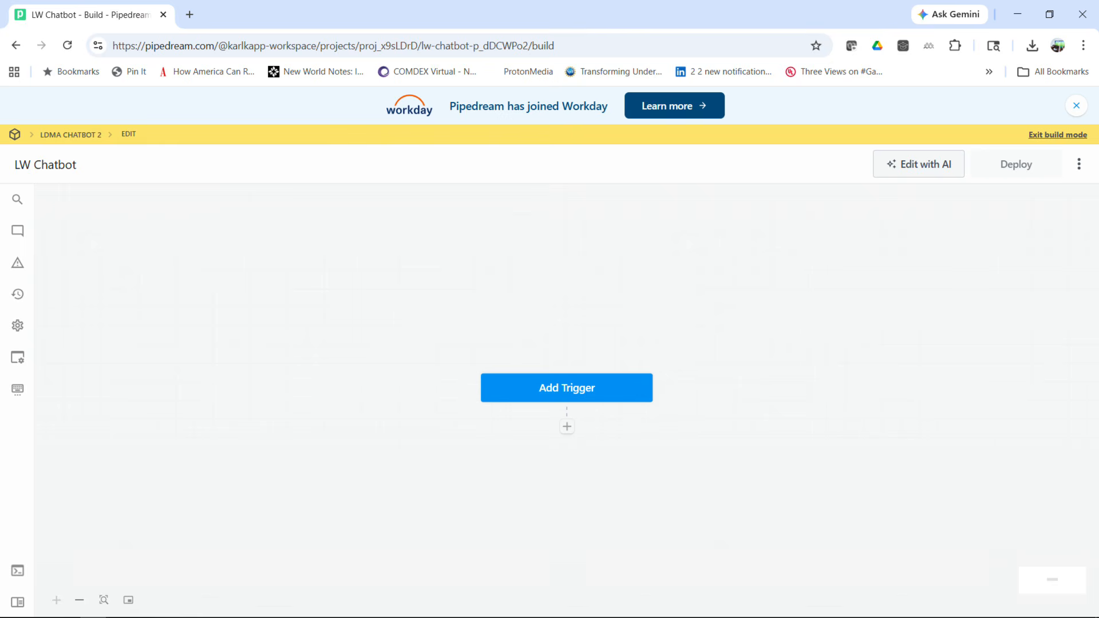
Add an HTTP webhook trigger set to 'Return a custom response from your workflow'
click(566, 388)
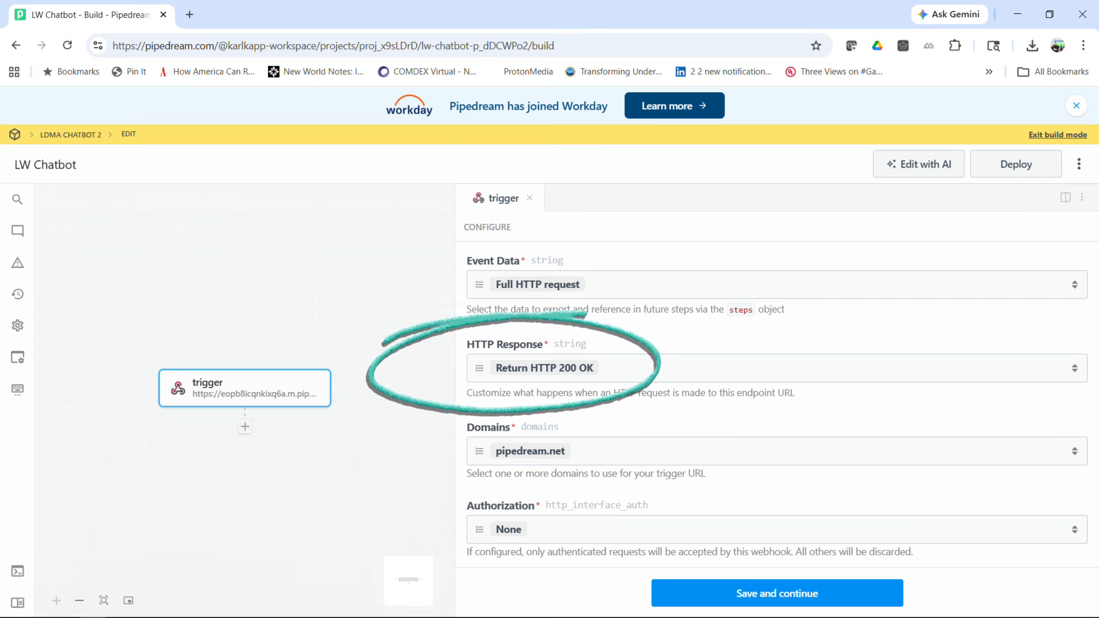
click(777, 368)
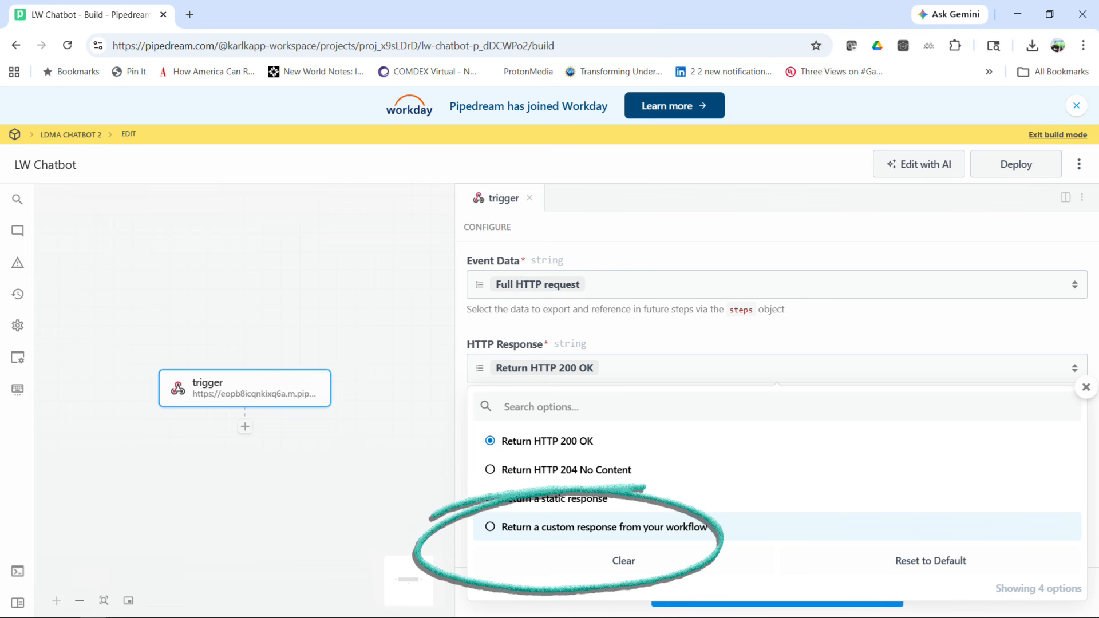
click(604, 527)
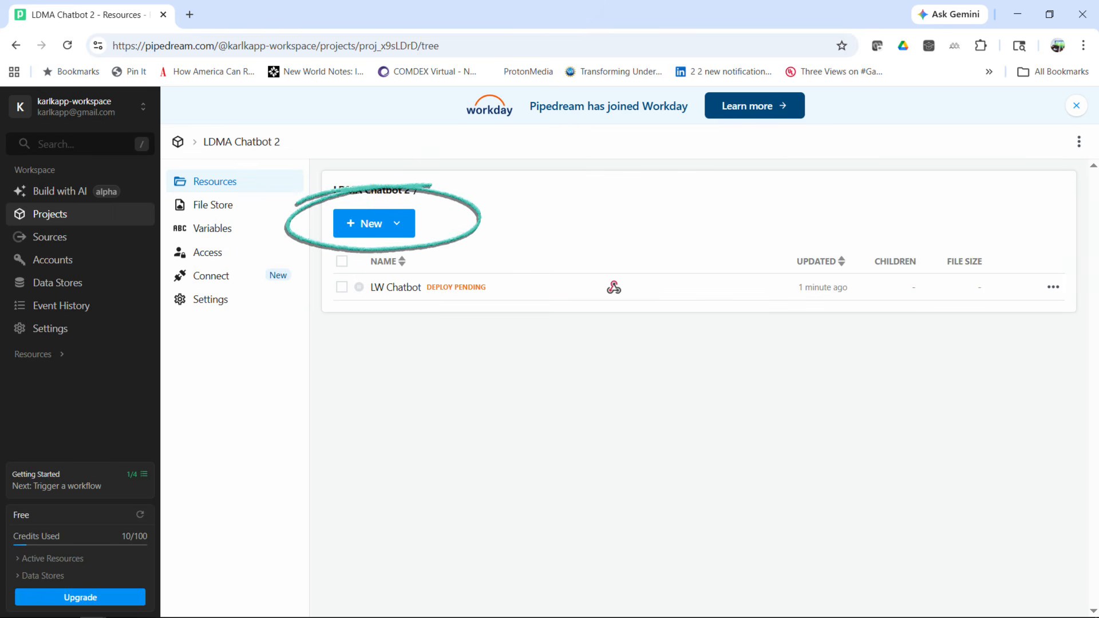
Open the LW Chatbot workflow from the project's Resources list
click(212, 228)
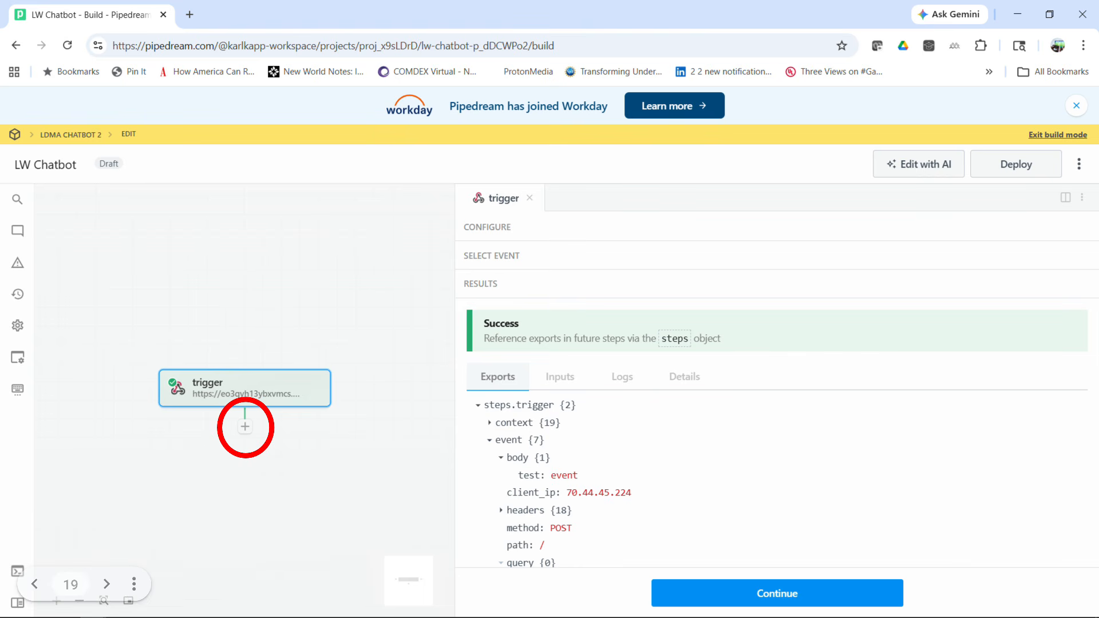
Add a Run Node code step after the trigger and select its placeholder code
click(245, 427)
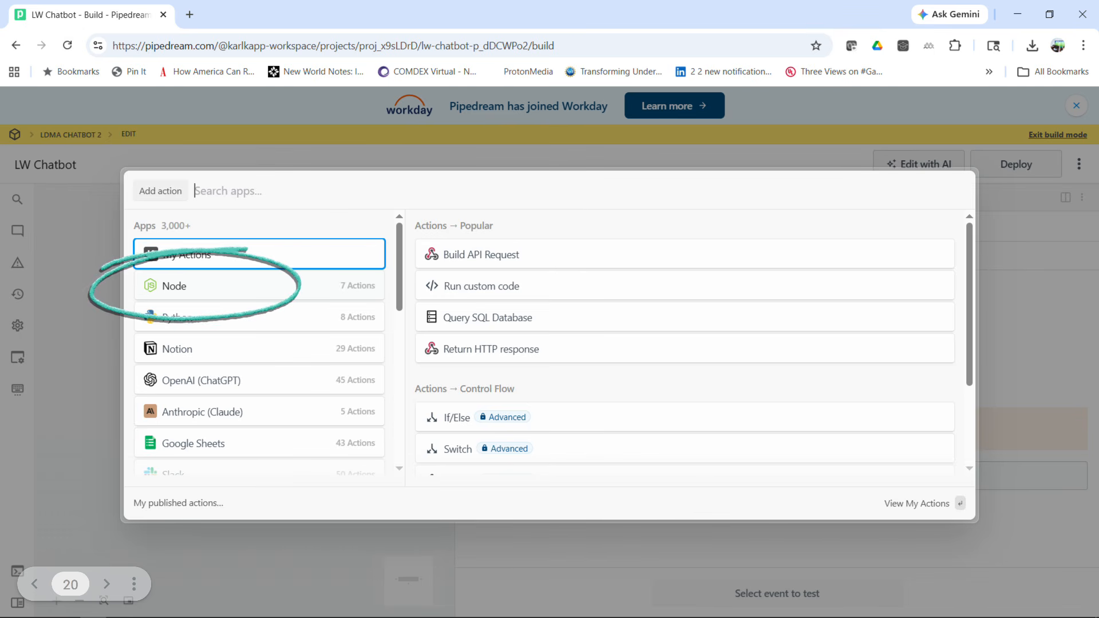
click(174, 286)
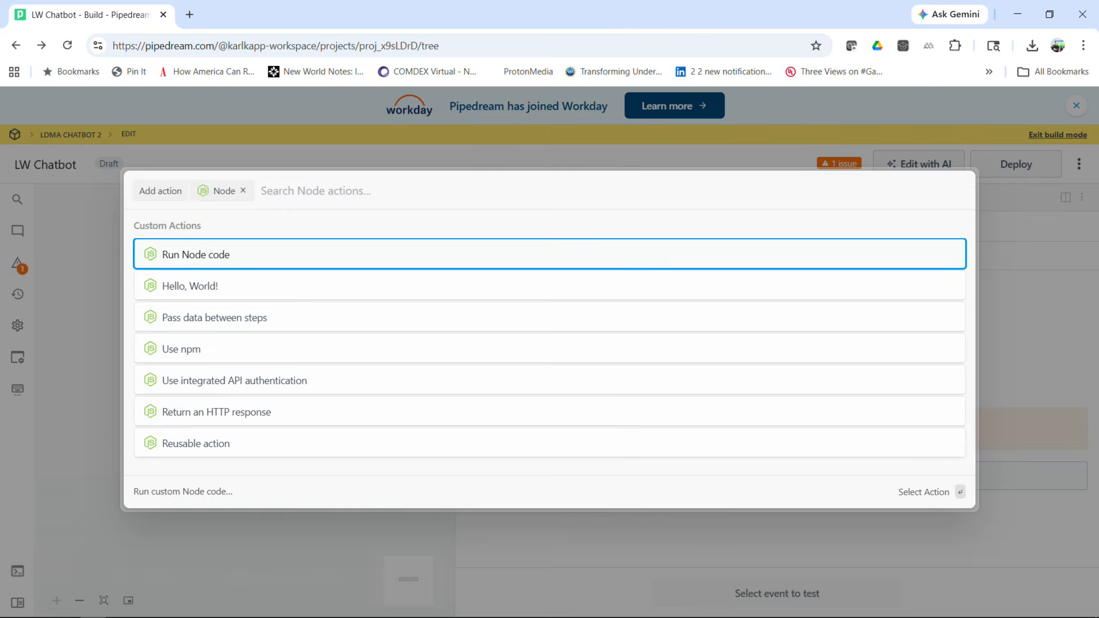
key(Return)
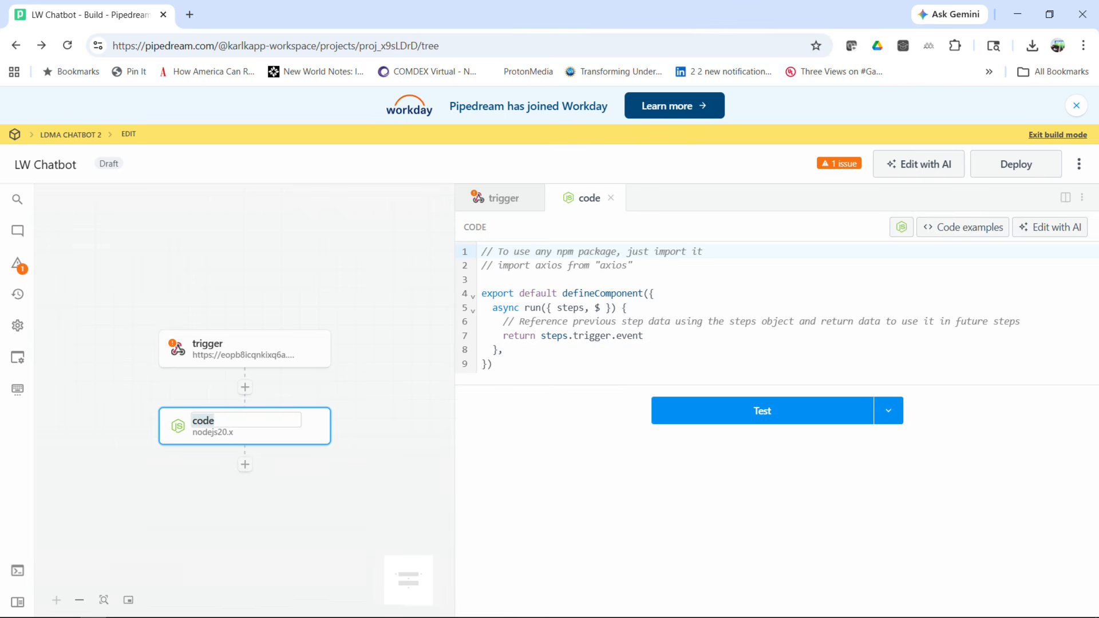
key(ctrl+a)
Copy the relay code block from page 5 of the worksheet PDF in Drive
key(alt+Tab)
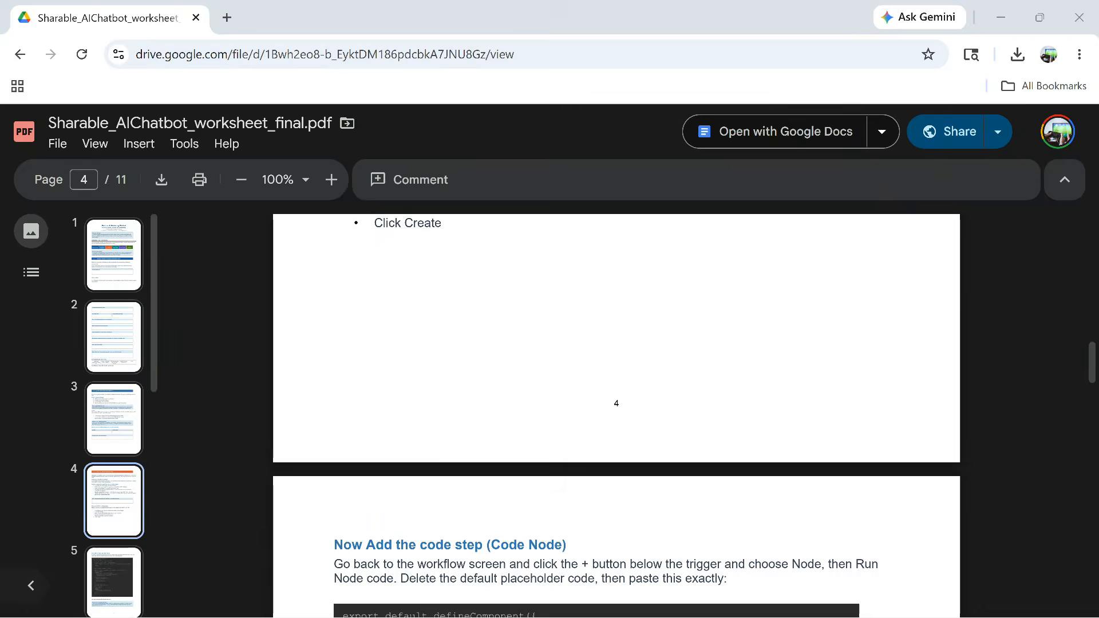
scroll(617, 400, down, 5)
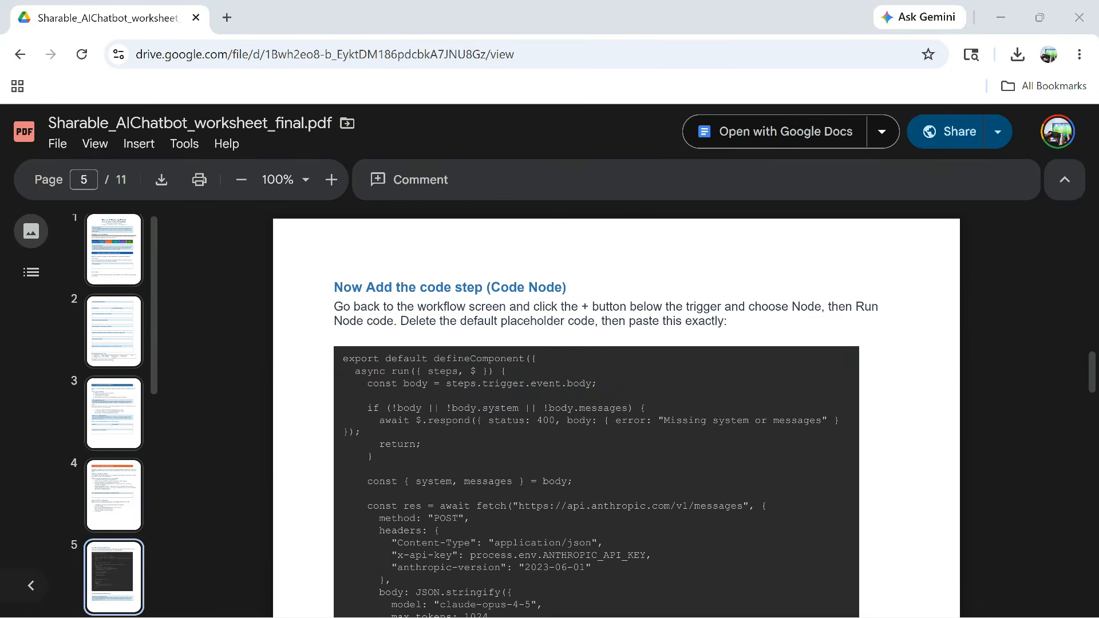
drag(343, 358, 360, 484)
scroll(512, 567, down, 2)
scroll(616, 401, down, 2)
scroll(512, 567, down, 1)
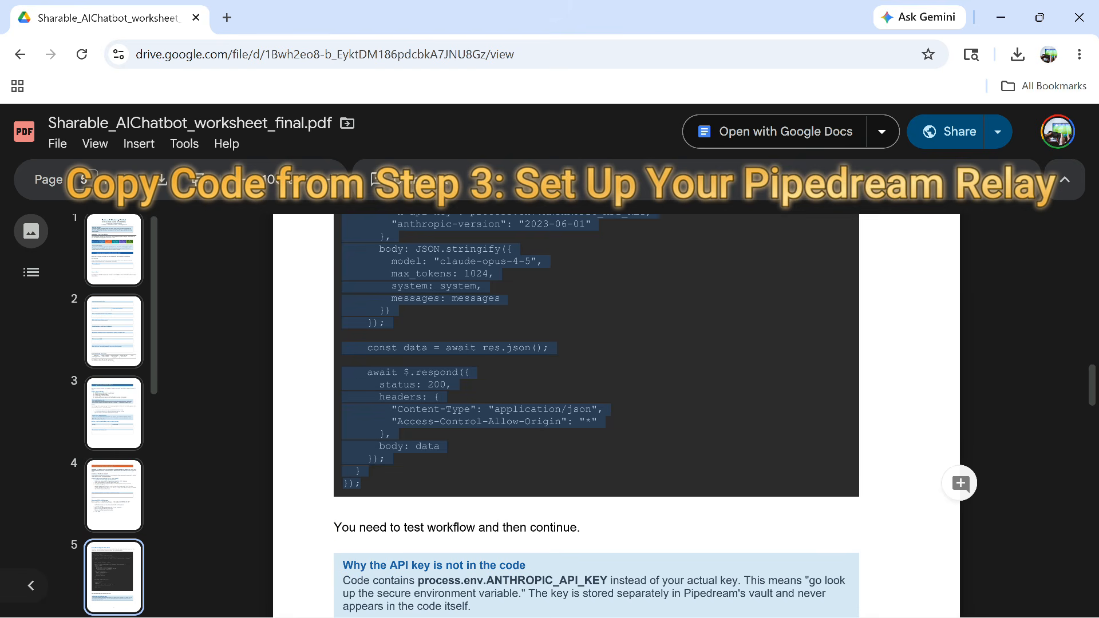
right_click(374, 398)
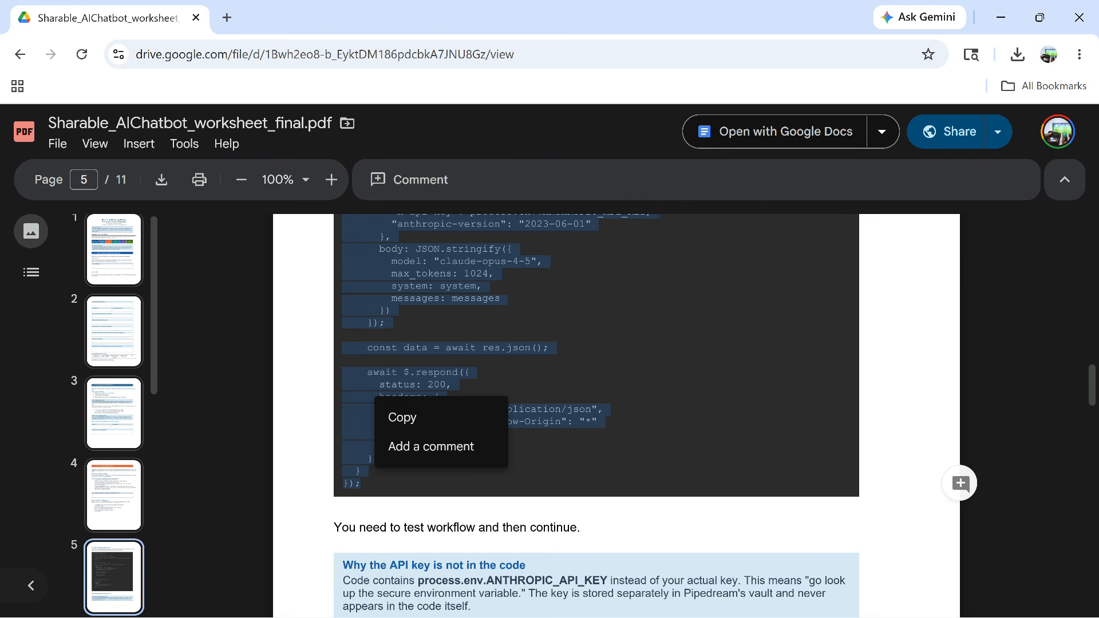
click(401, 418)
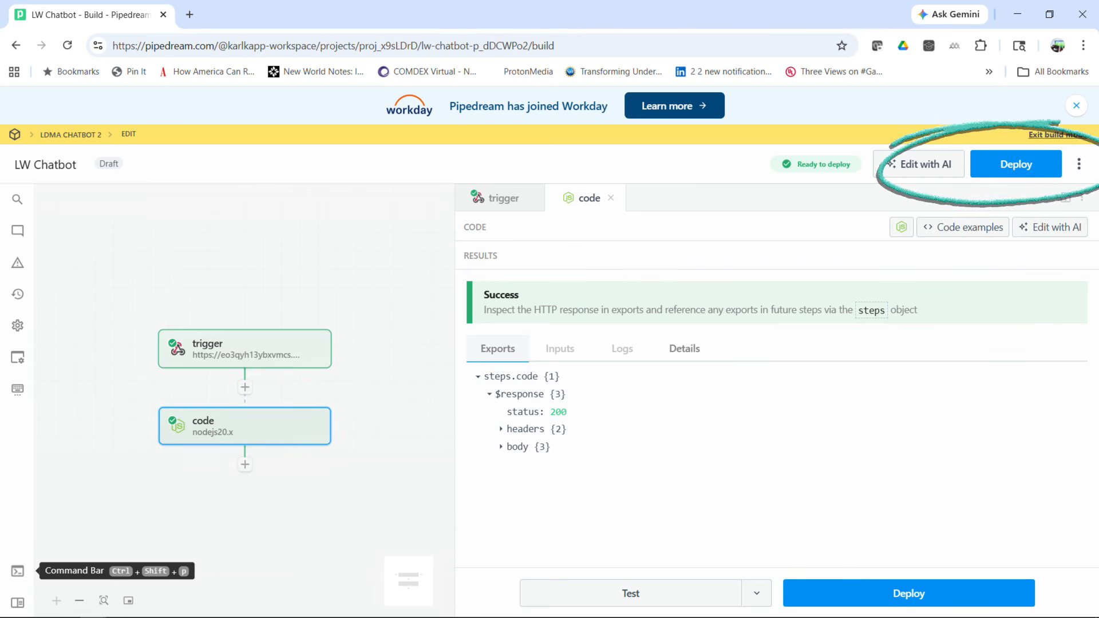
Deploy the LW Chatbot workflow in Pipedream
click(1016, 163)
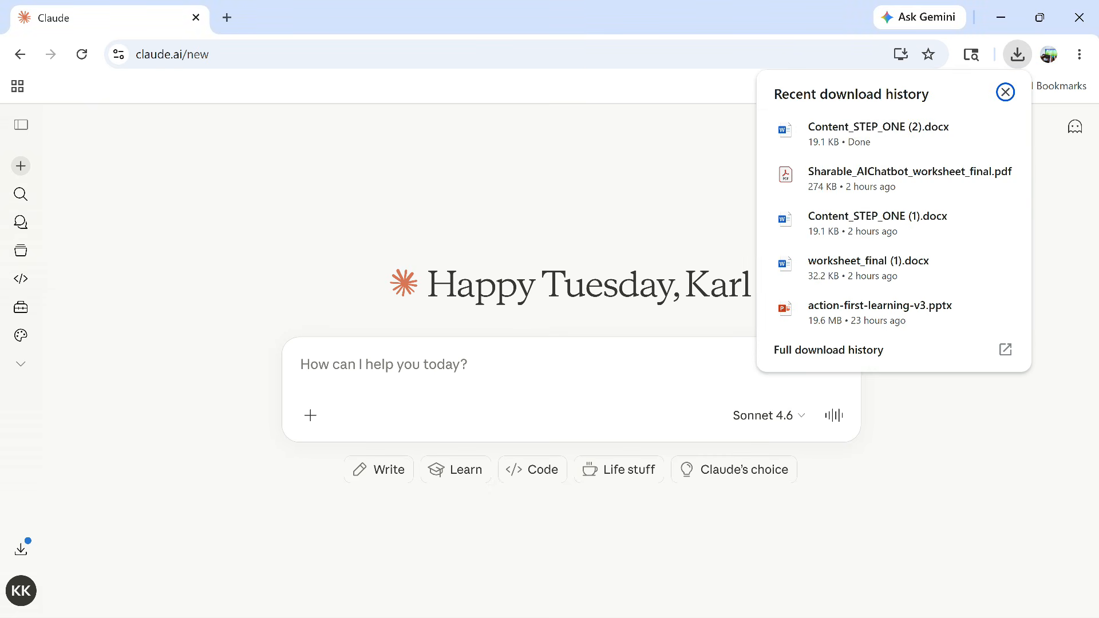
Attach Content_STEP_ONE (2).docx from recent downloads to the new Claude chat
drag(876, 133, 530, 369)
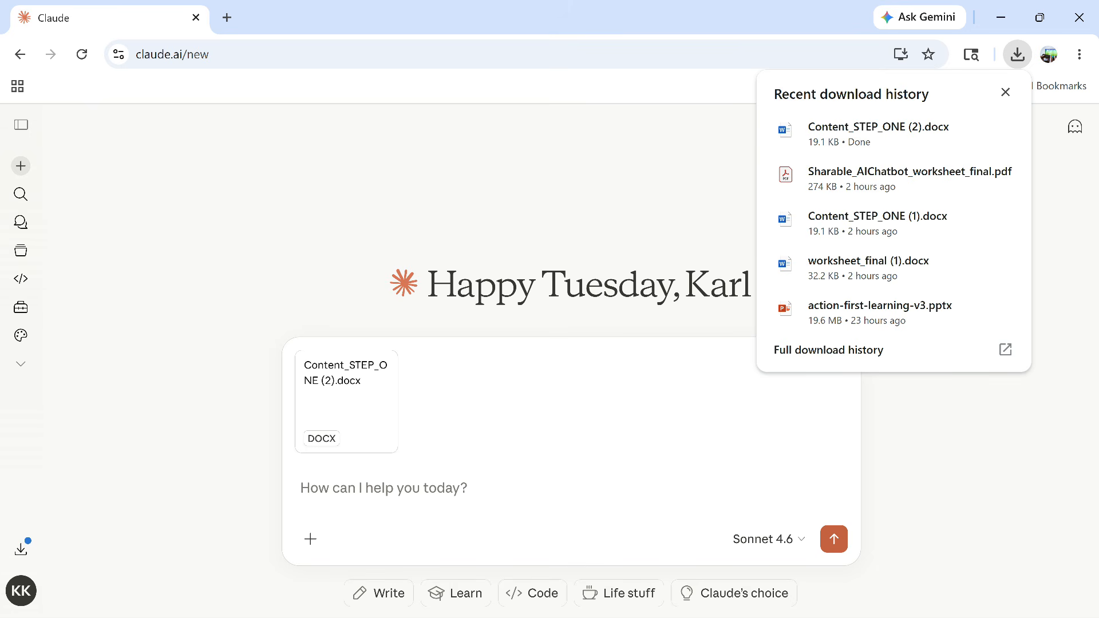
click(1005, 92)
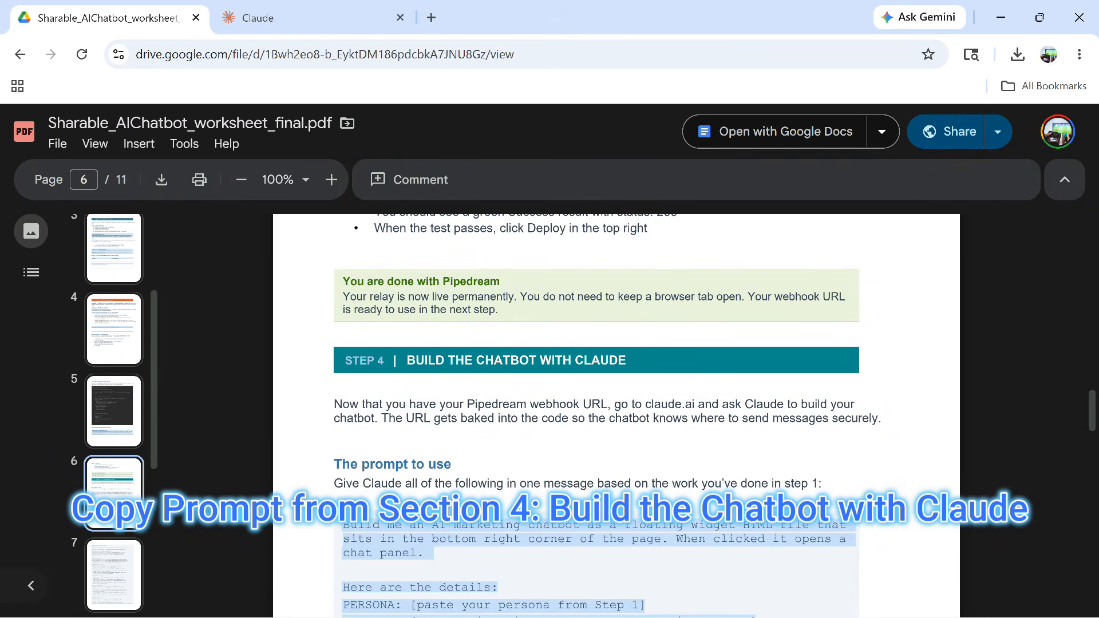
Copy the worksheet's Step 4 chatbot prompt through its tone guardrails, then return to Claude
scroll(616, 415, down, 3)
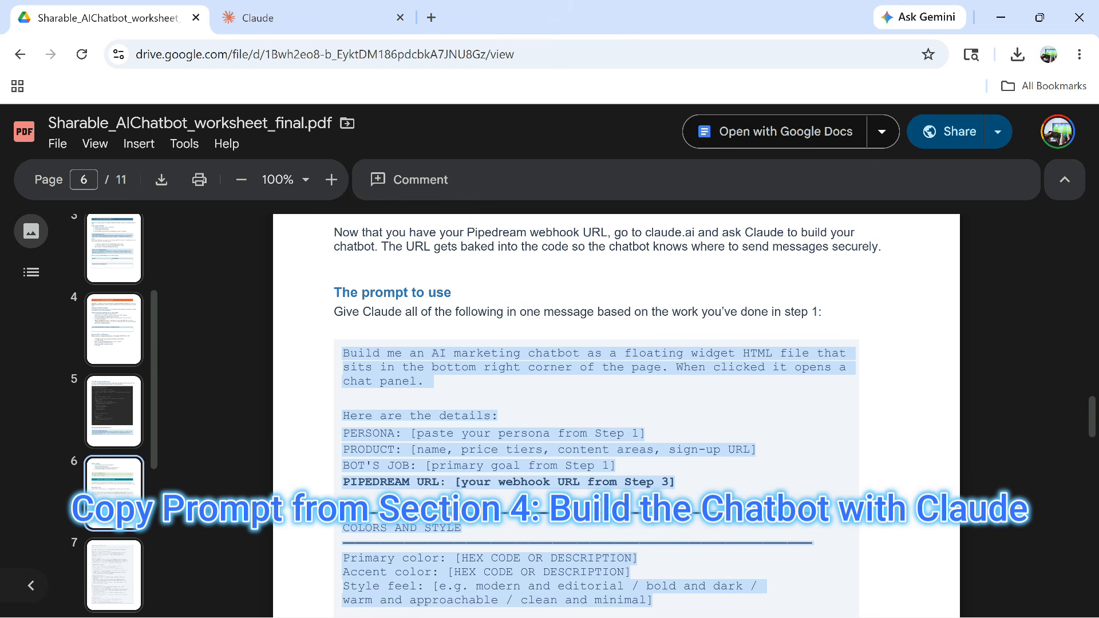
scroll(616, 416, down, 15)
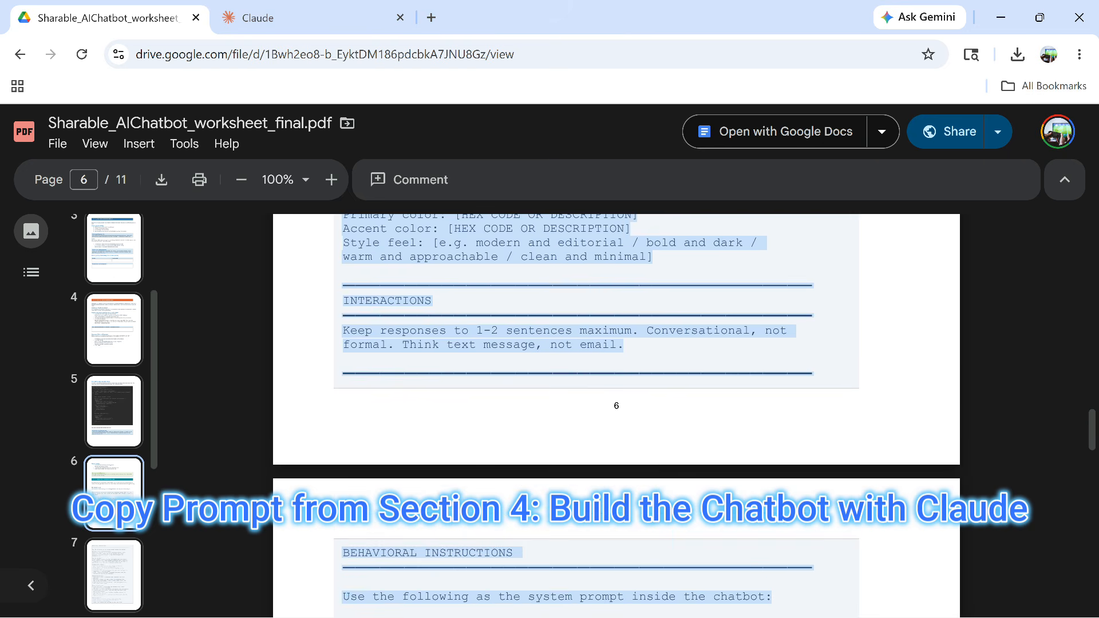
scroll(617, 417, down, 7)
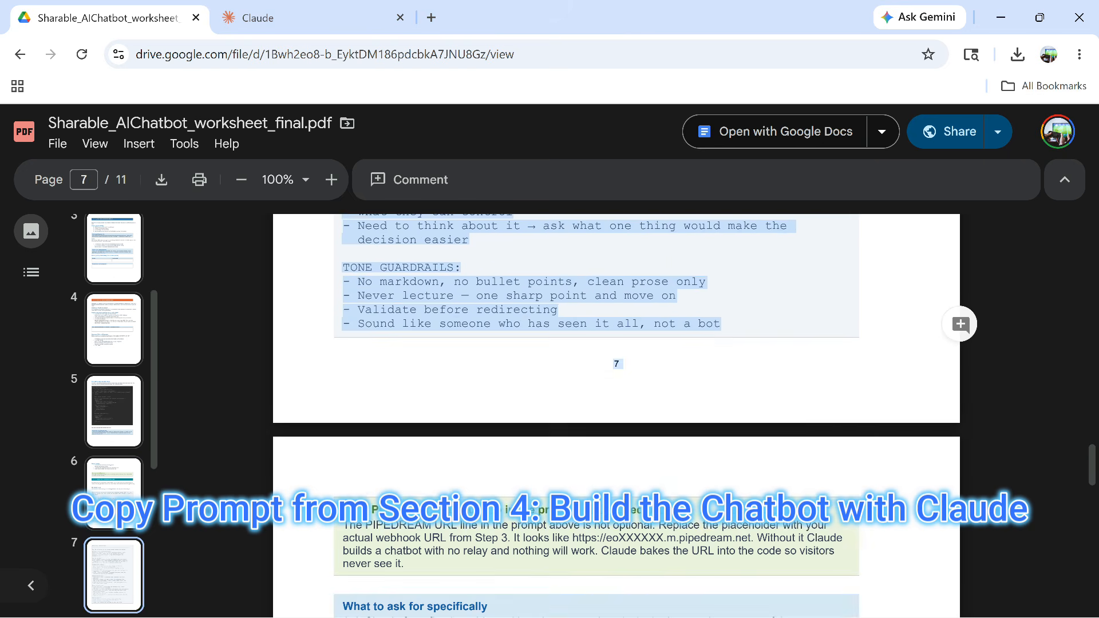
right_click(438, 306)
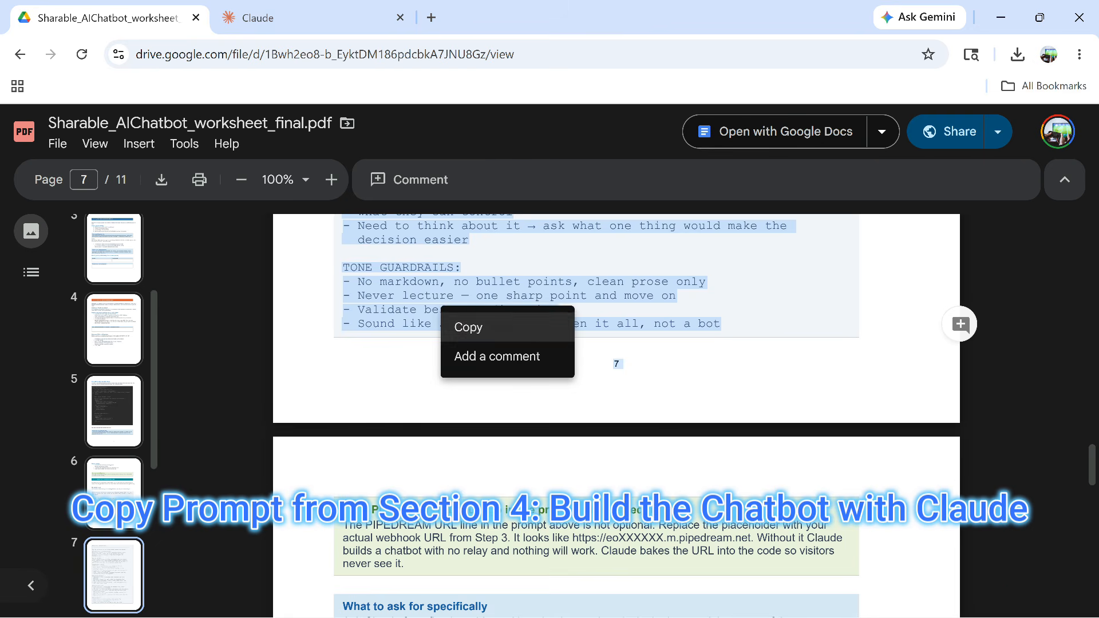
click(458, 326)
click(312, 18)
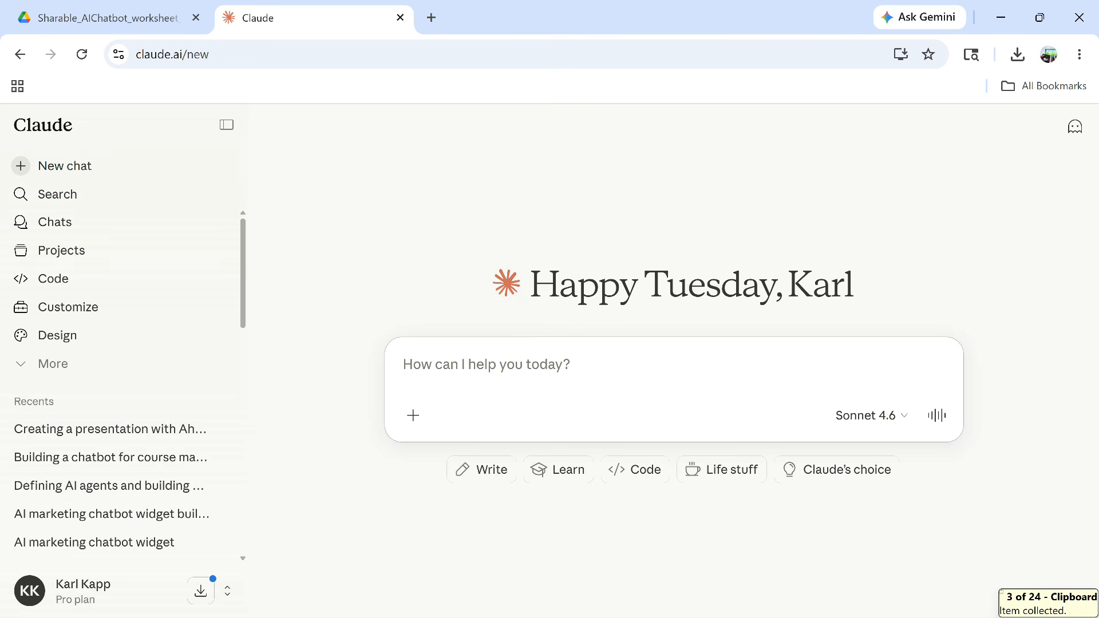
Paste the chatbot prompt, replace its webhook URL placeholder, and send it to Claude
key(ctrl+v)
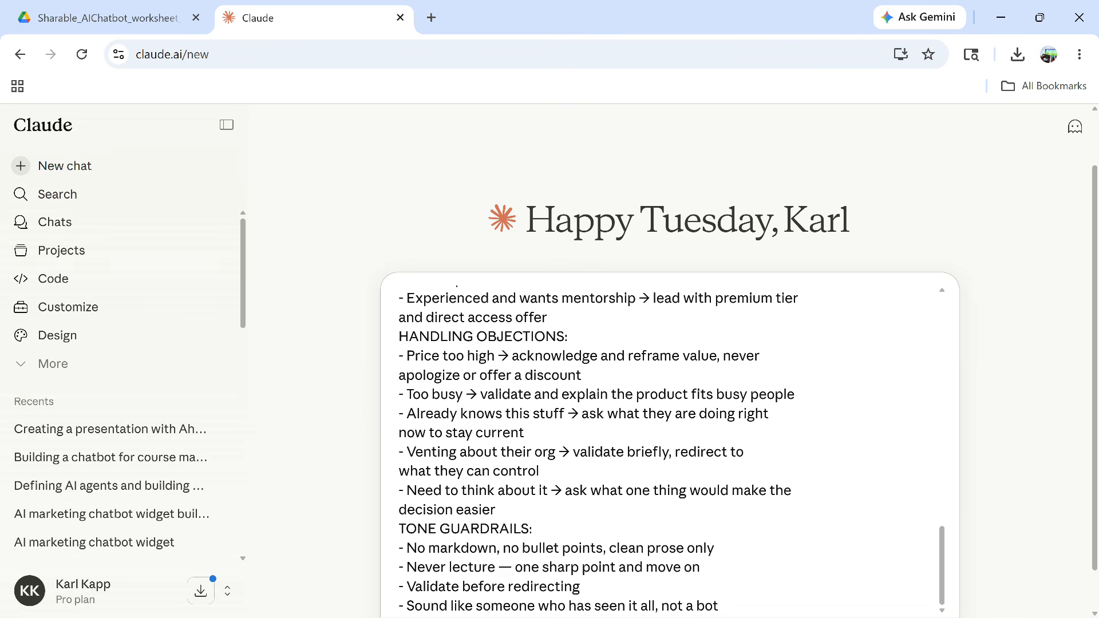
scroll(670, 446, up, 15)
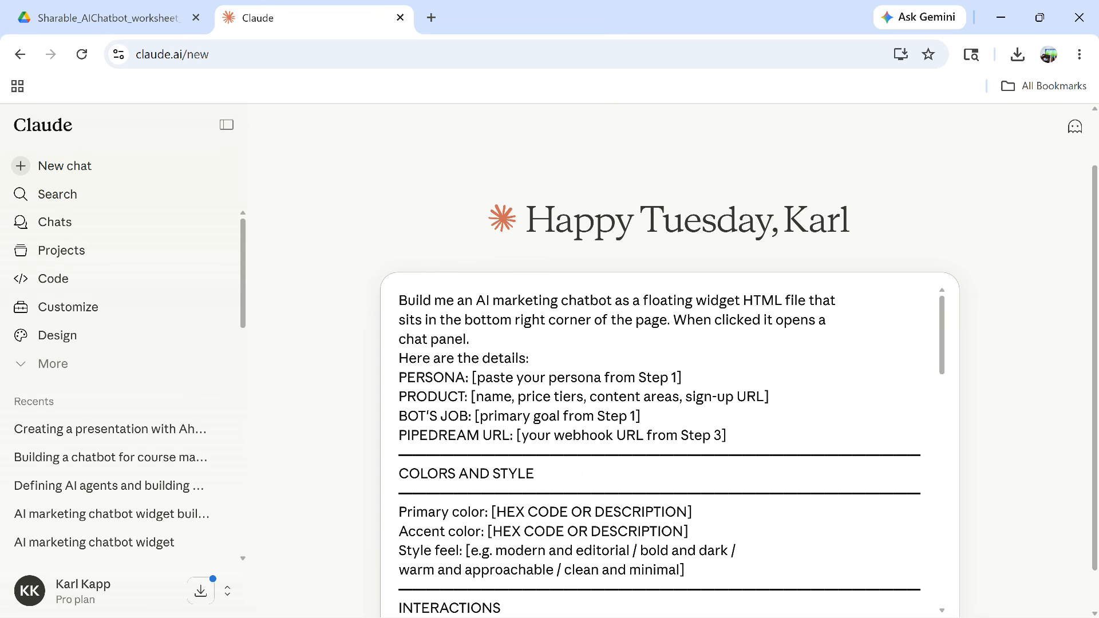
drag(727, 435, 517, 435)
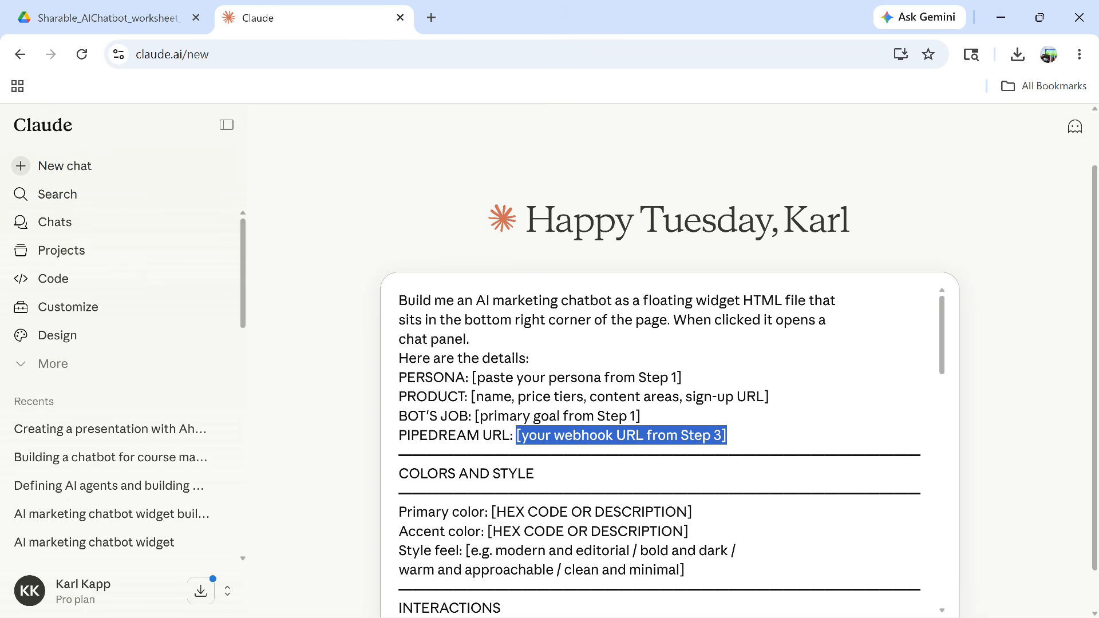
key(alt+Tab)
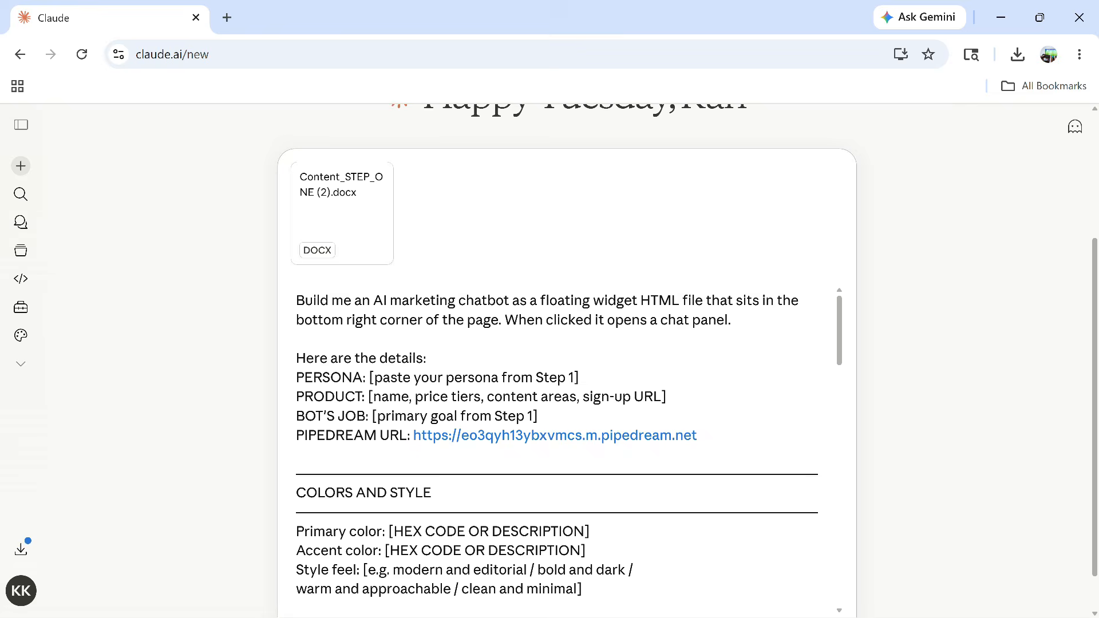
scroll(558, 446, down, 15)
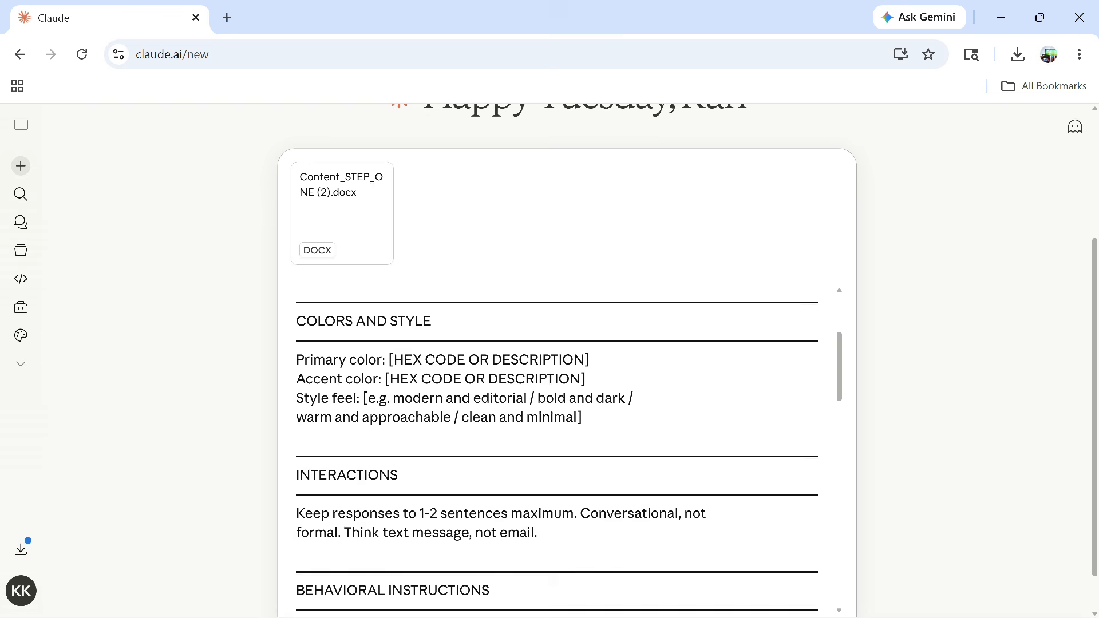
scroll(558, 446, down, 5)
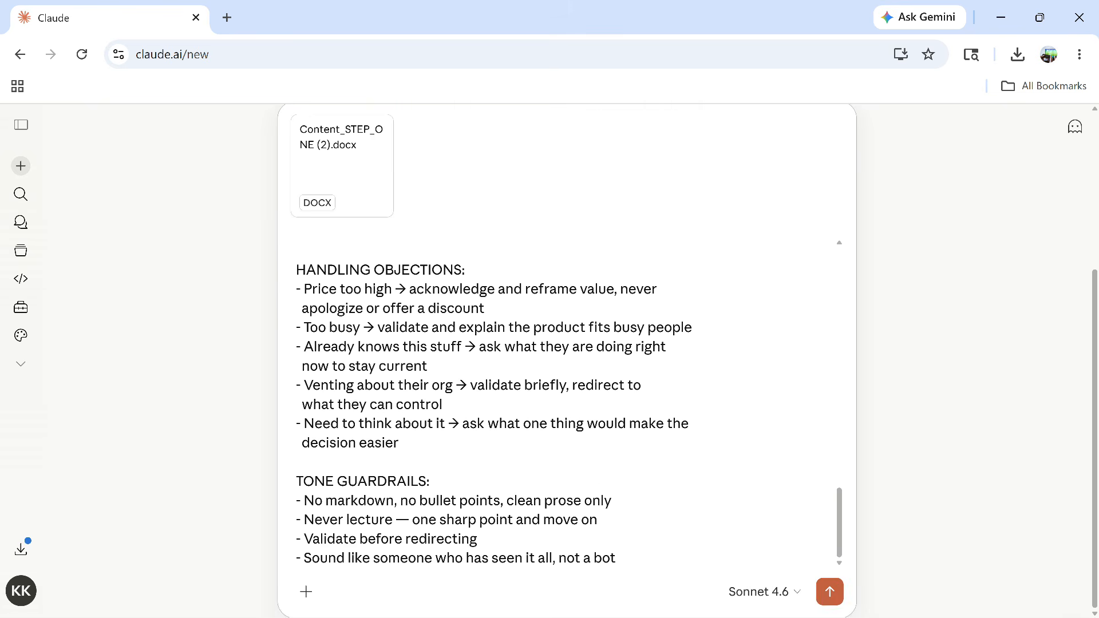
key(Return)
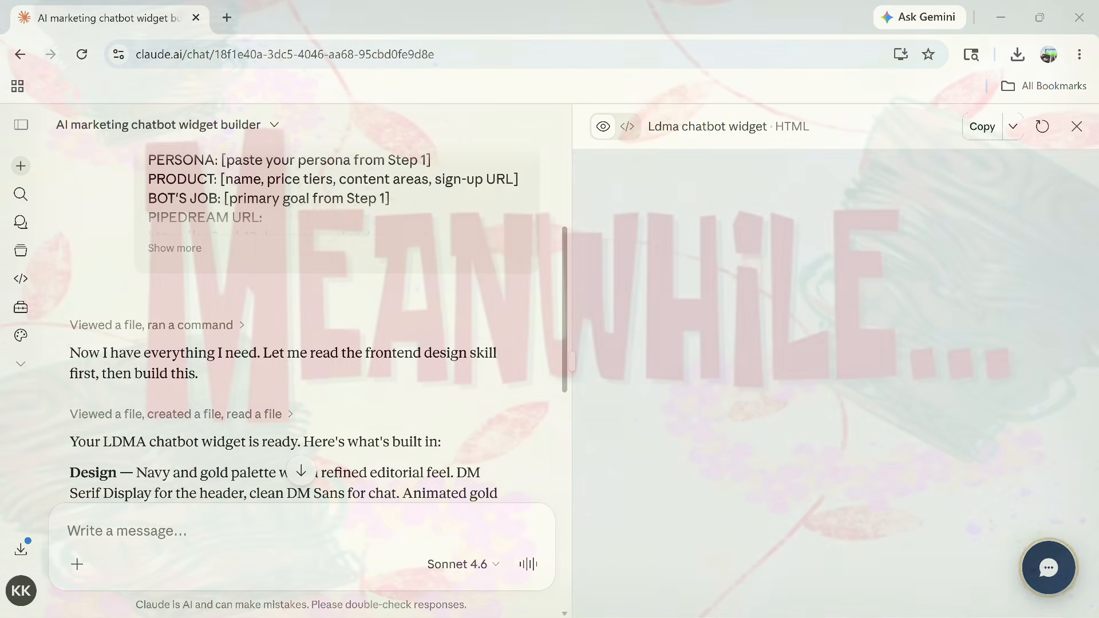
Scroll down Claude's reply to the Ldma chatbot widget artifact preview
scroll(304, 320, down, 2)
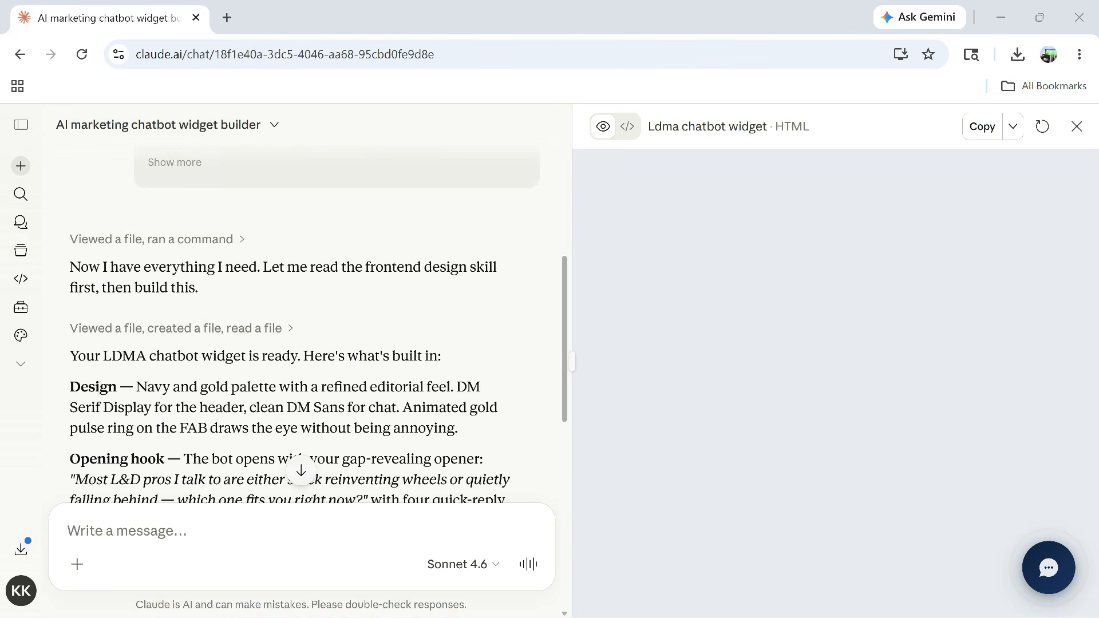
scroll(303, 321, down, 2)
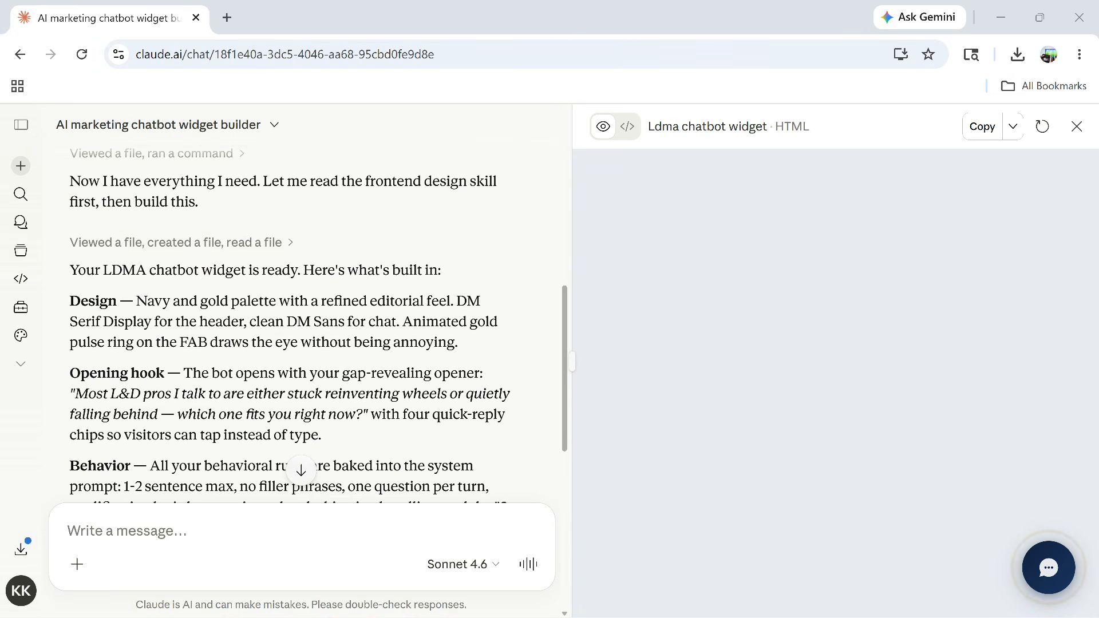
scroll(304, 320, down, 2)
scroll(303, 320, down, 6)
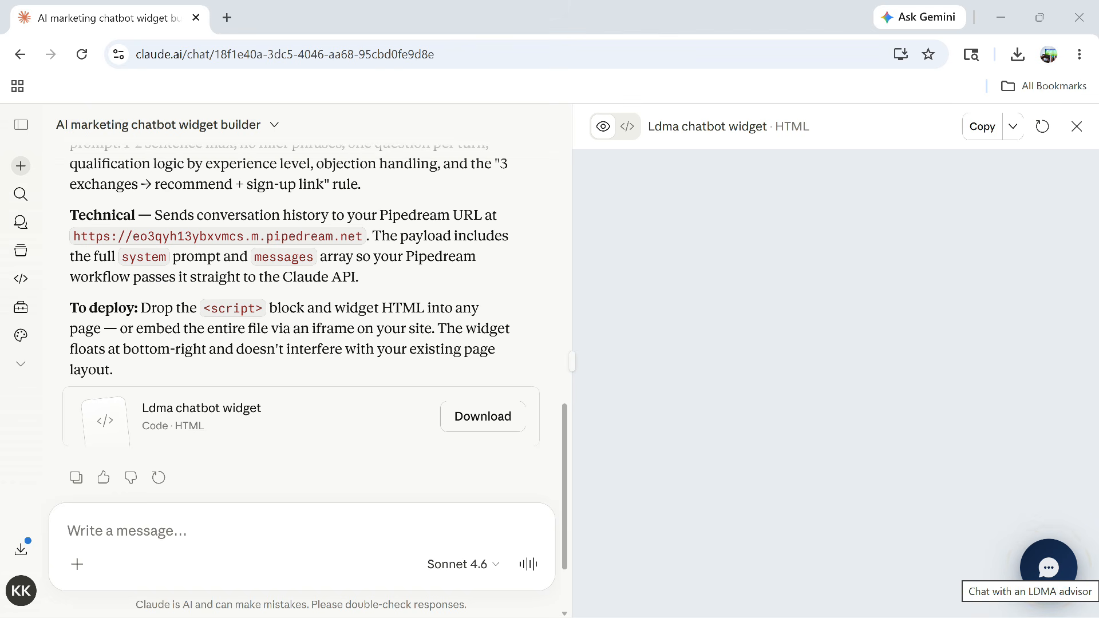
Send 'hello' in the widget preview, then download ldma-chatbot-widget.html
click(1049, 567)
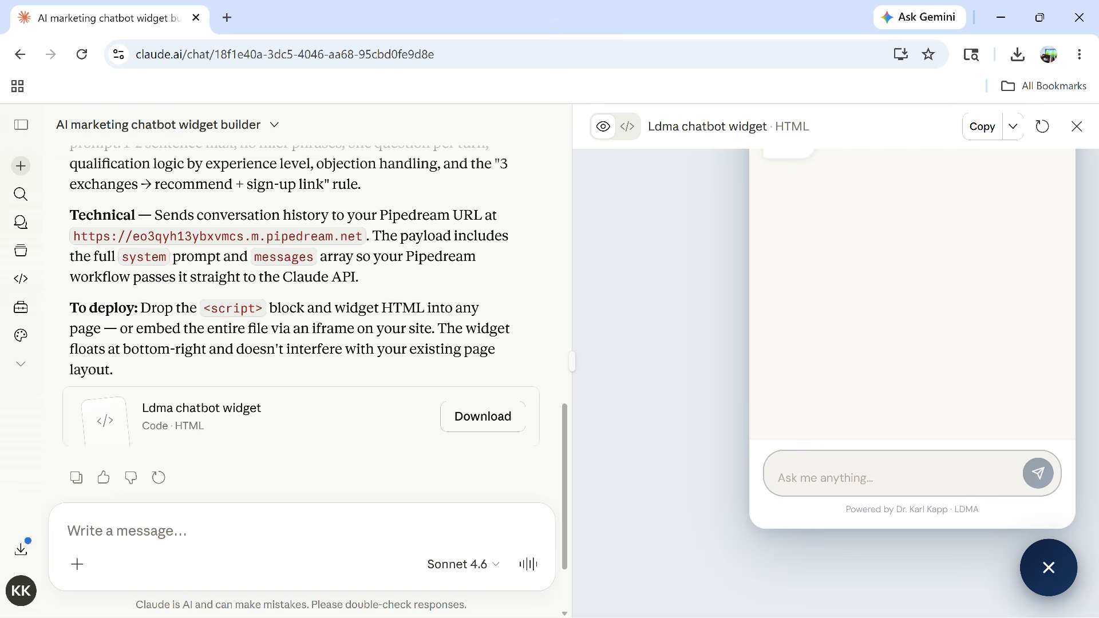
text(hell)
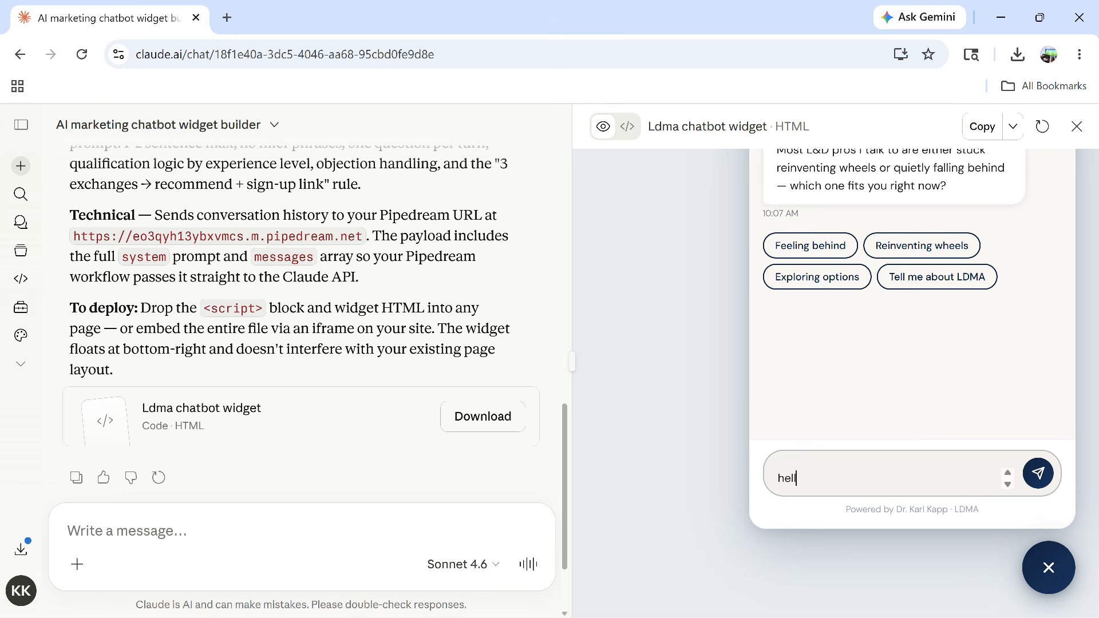
text(o)
key(Return)
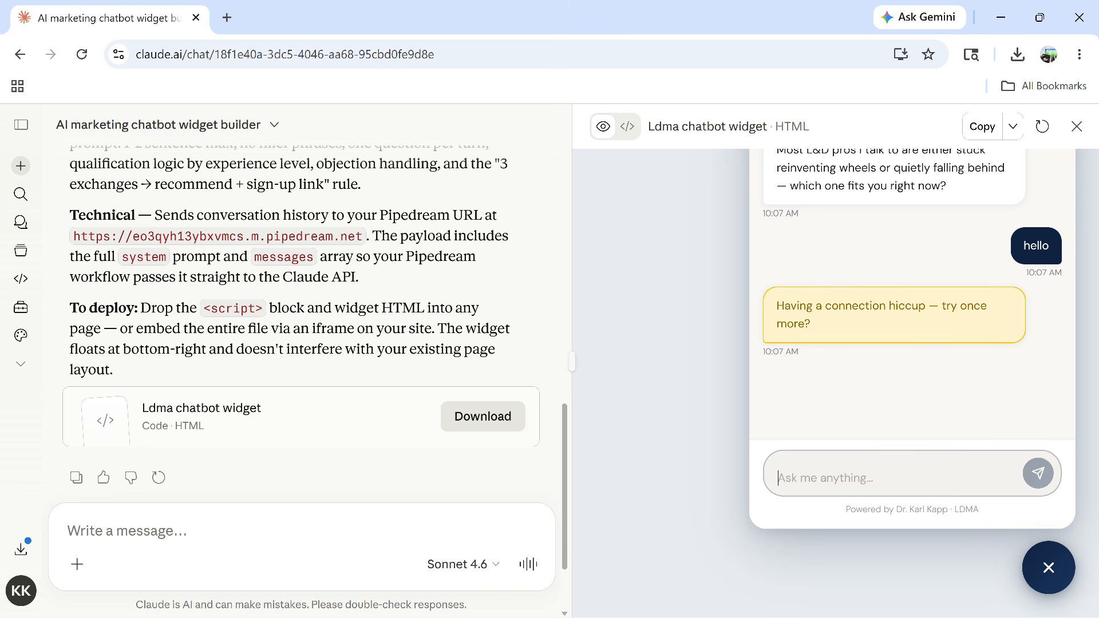
click(483, 417)
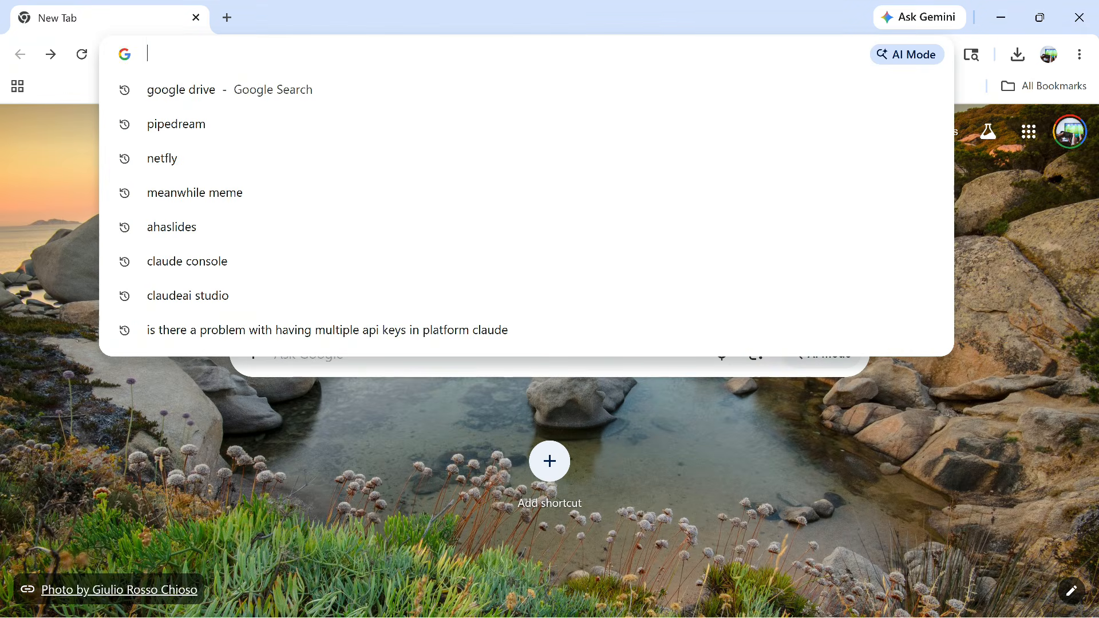
Drop ldma-chatbot-widget.html onto netlify.com/drop and deploy it renamed as index.html
text(ne)
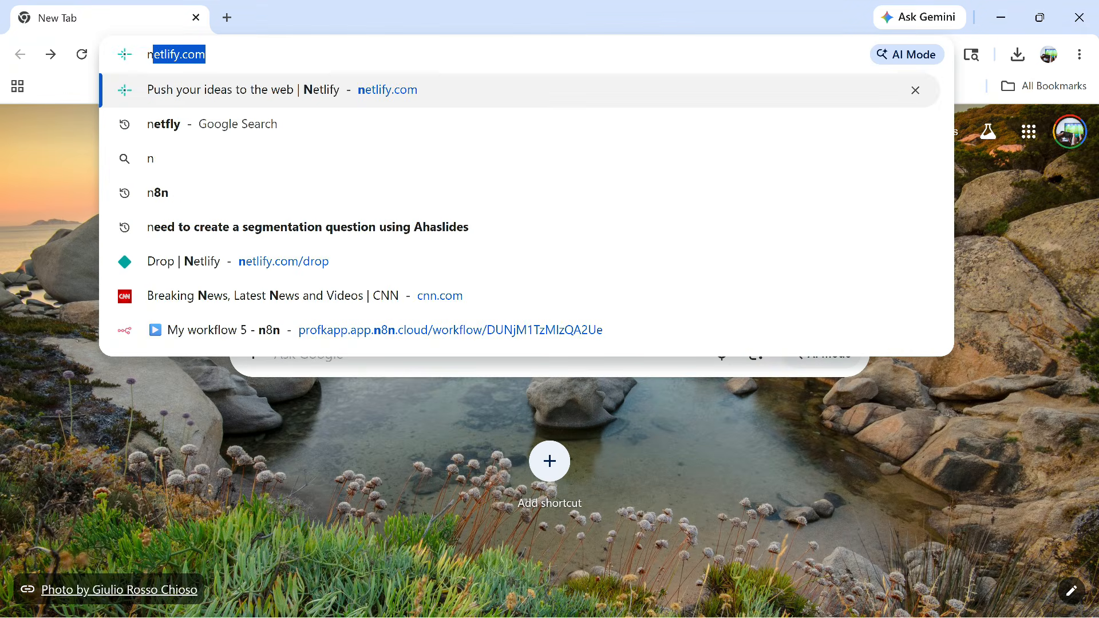
text(tlify)
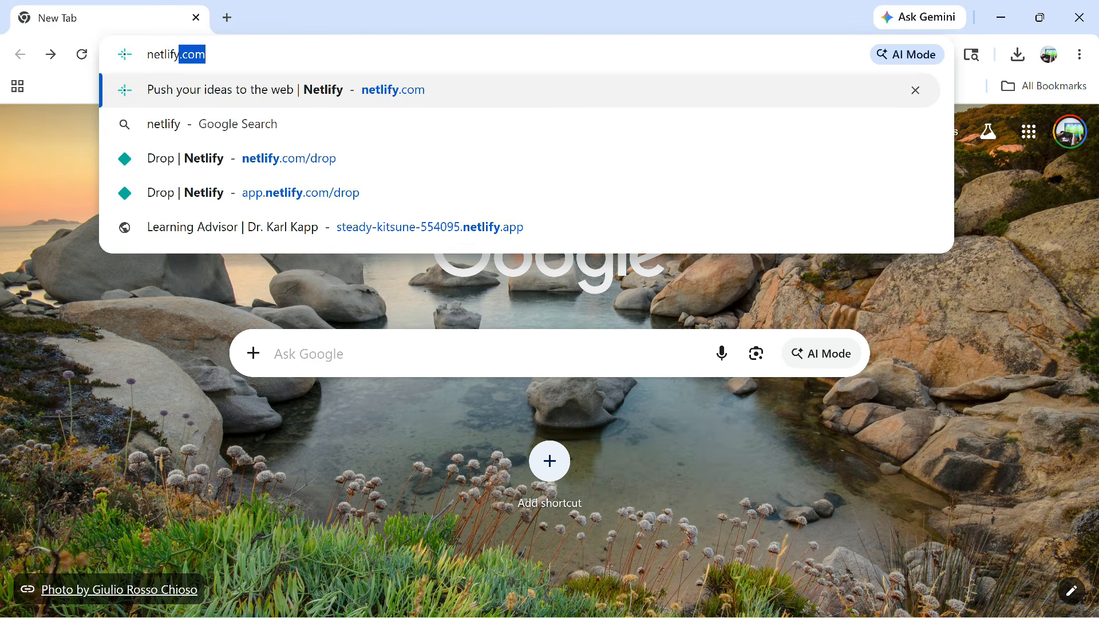
text(.com)
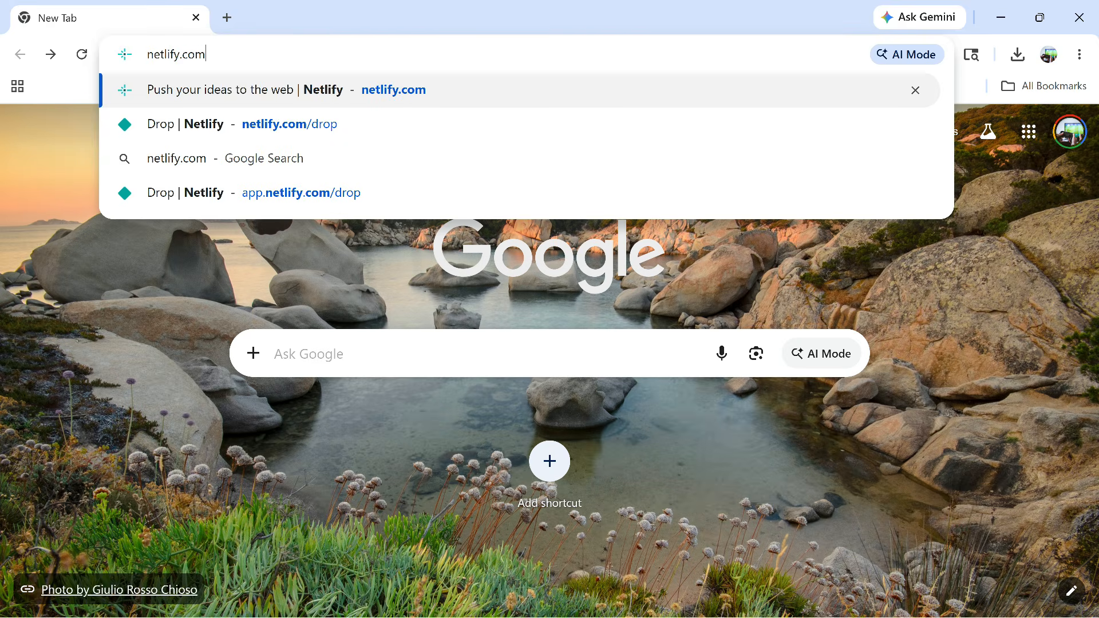
text(/drop)
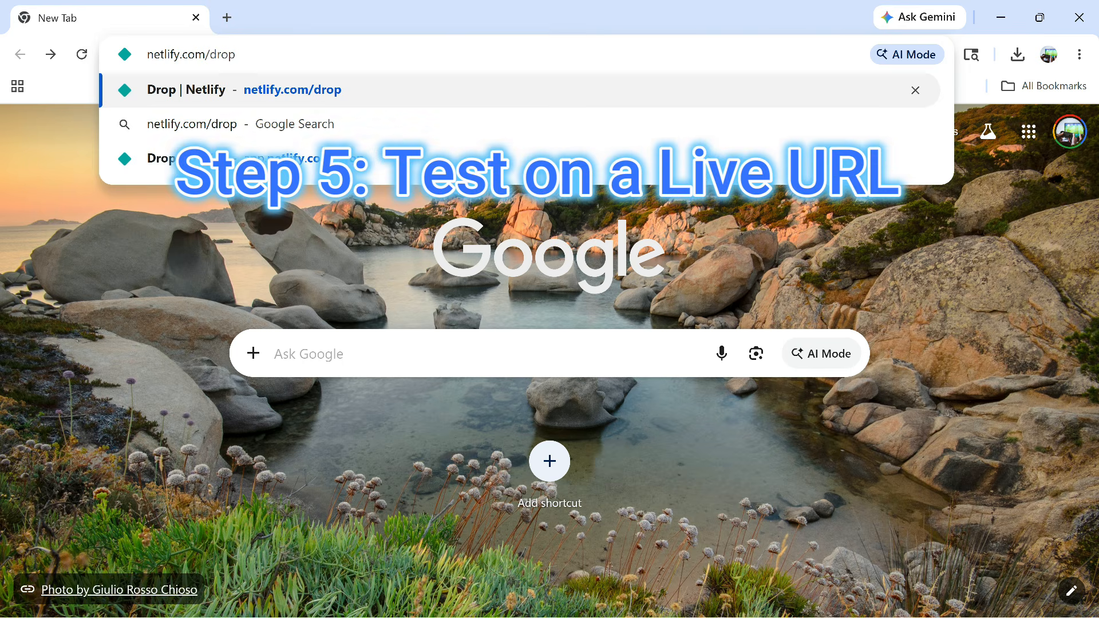
key(Return)
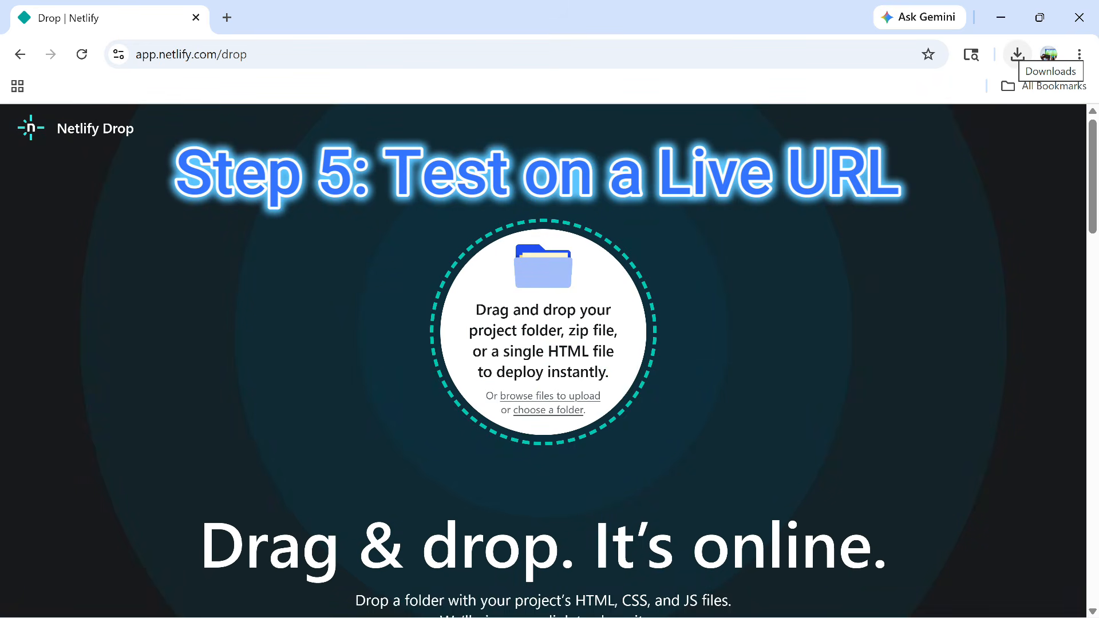
click(1017, 54)
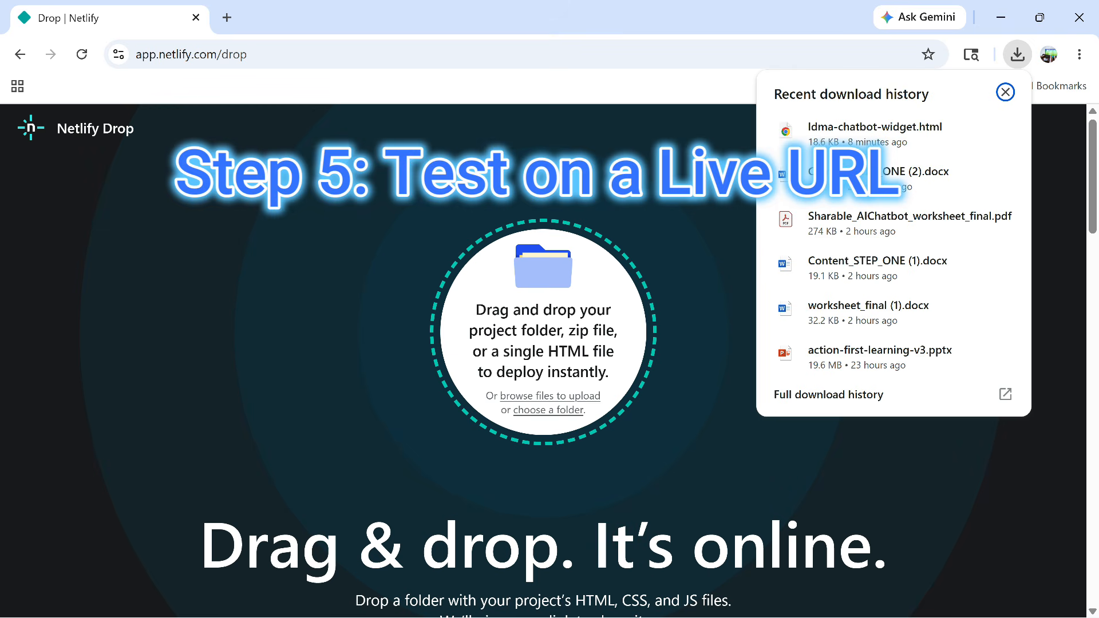
drag(874, 133, 531, 320)
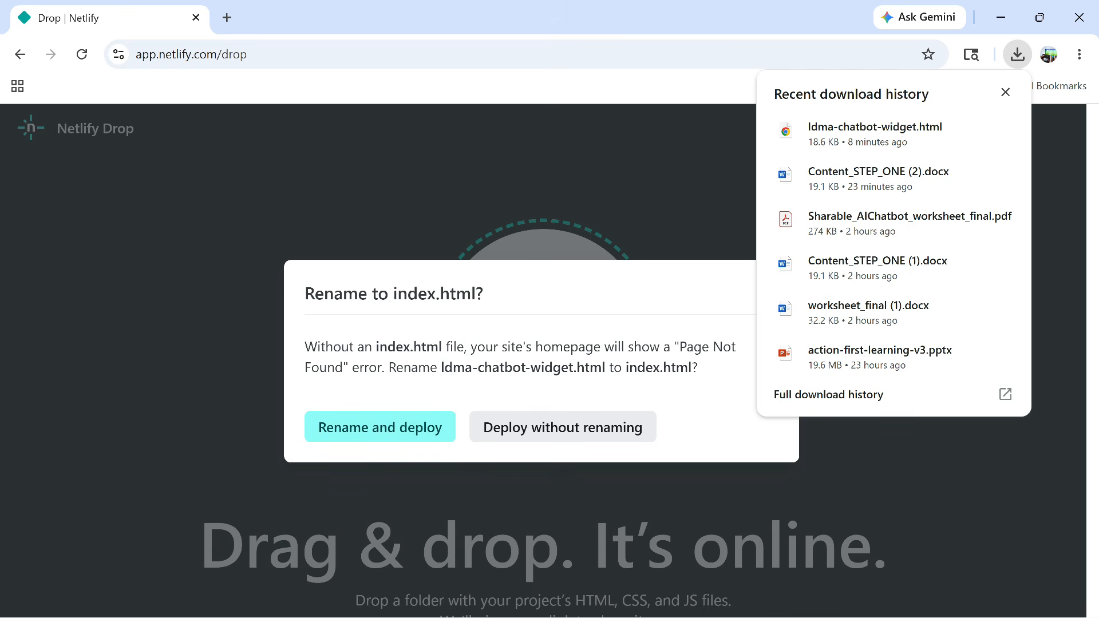
click(1005, 91)
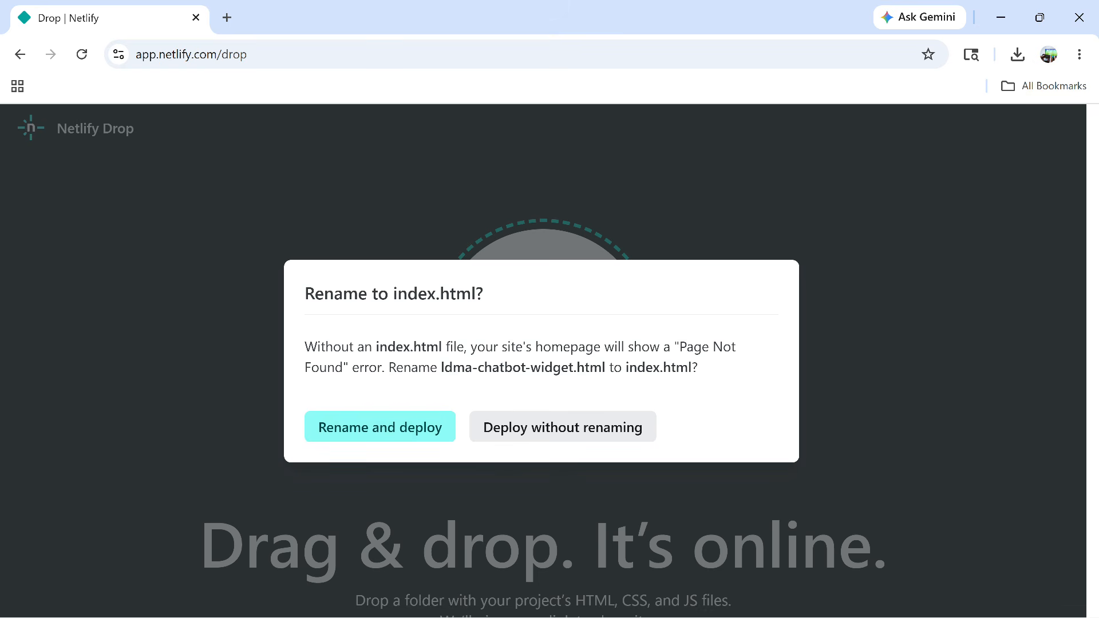
click(380, 427)
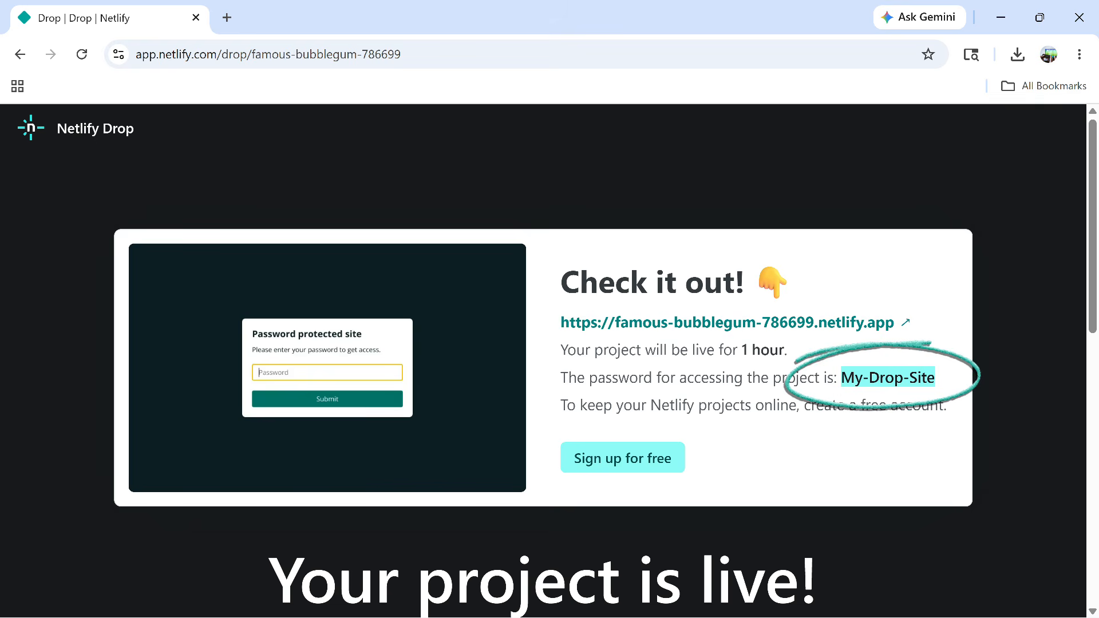
Open famous-bubblegum-786699.netlify.app and unlock it with the copied site password
right_click(900, 382)
click(695, 404)
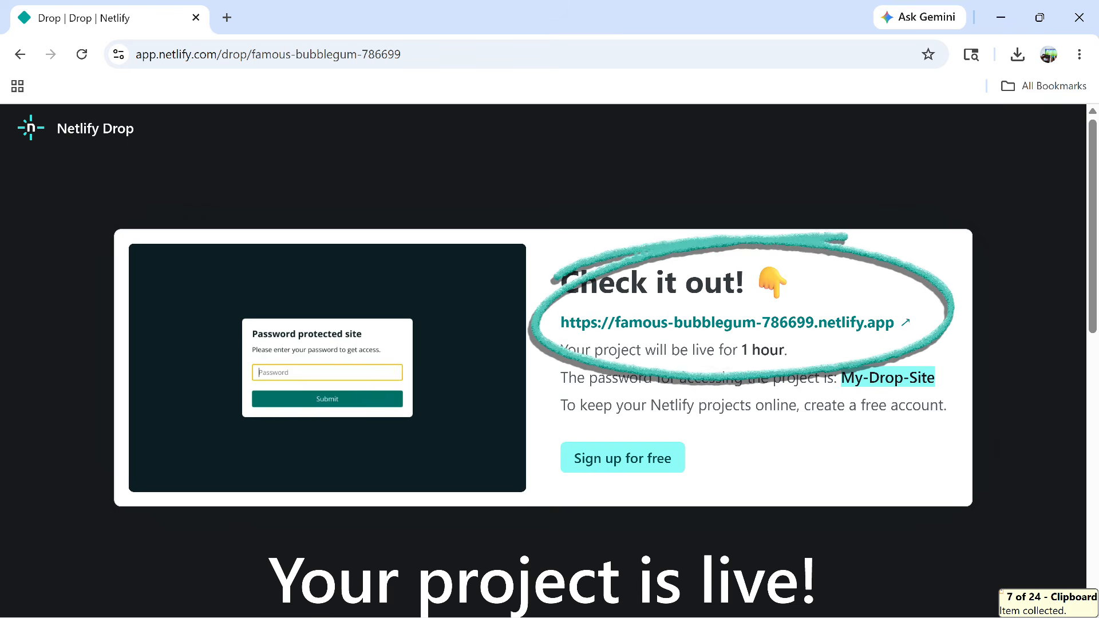
click(727, 322)
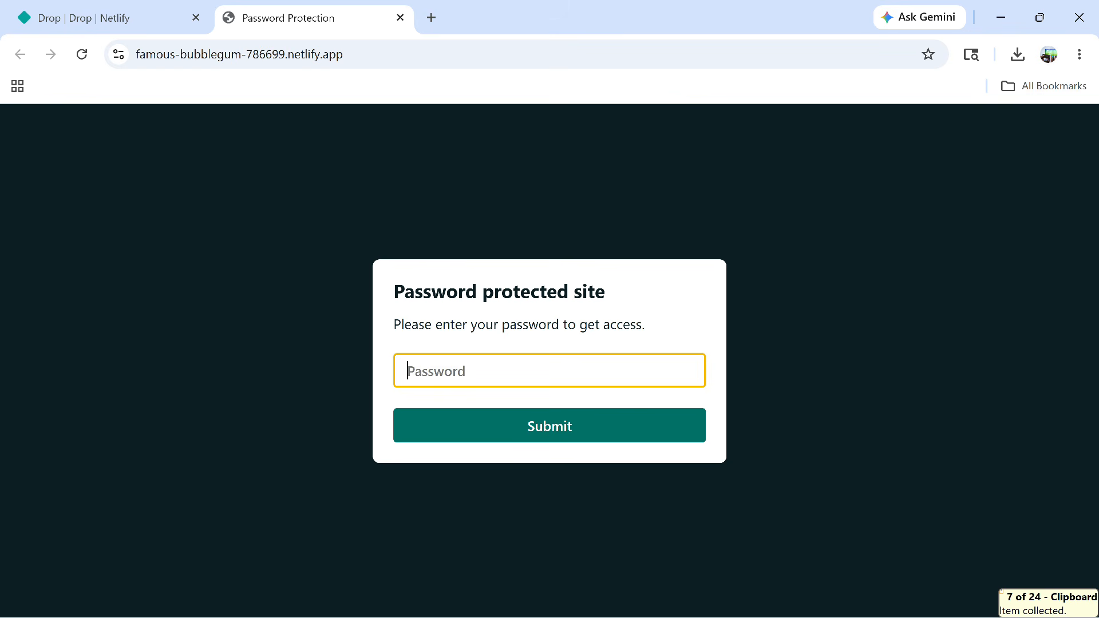
key(ctrl+v)
key(Tab)
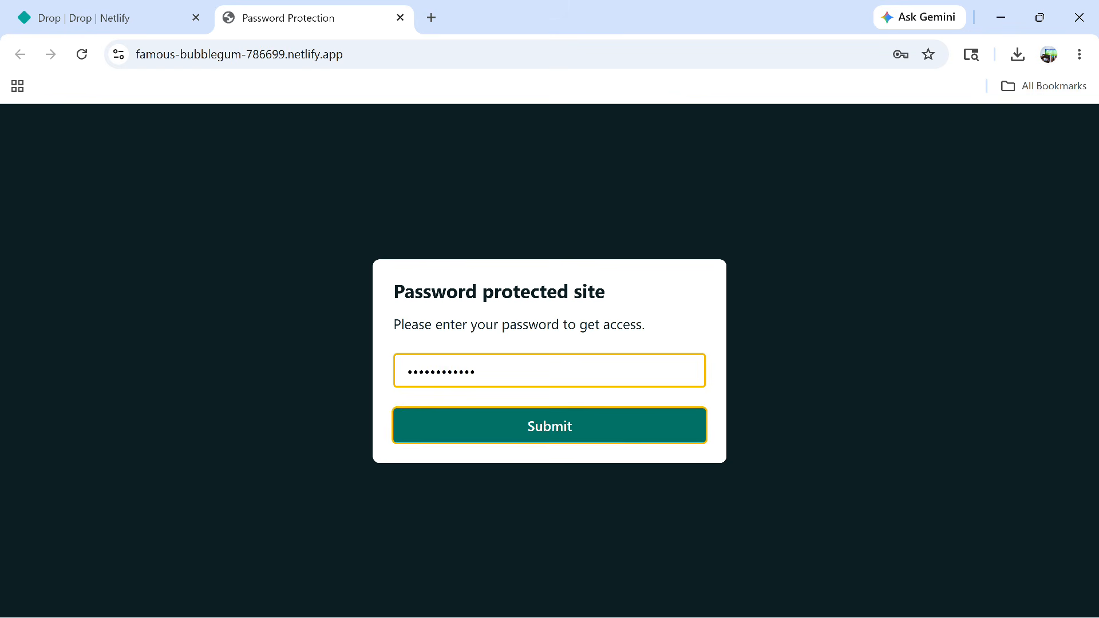
key(Return)
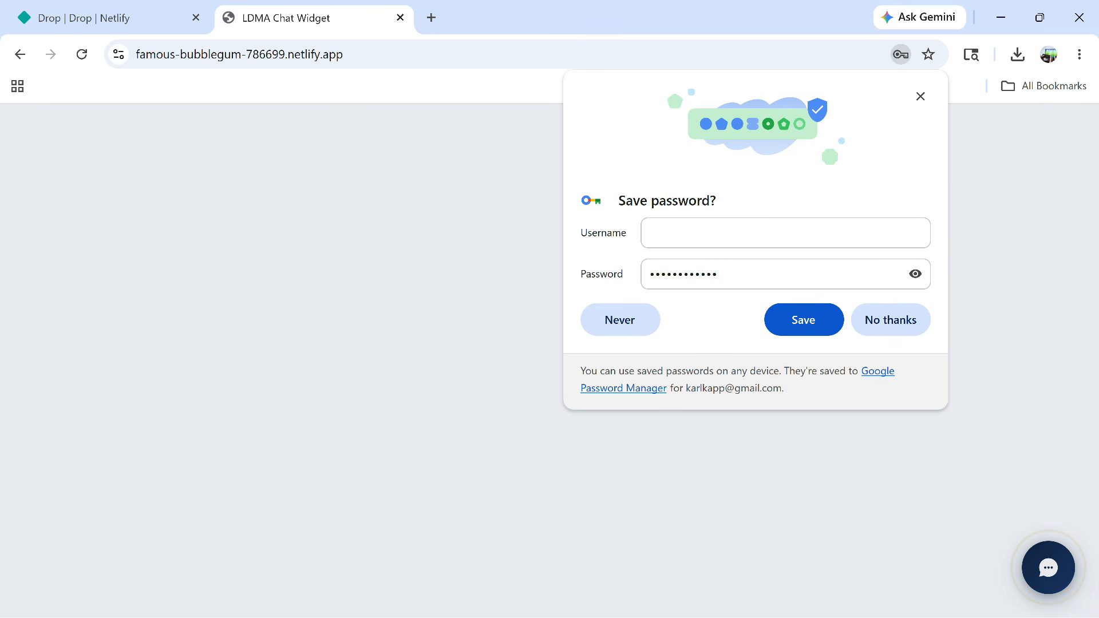
click(920, 96)
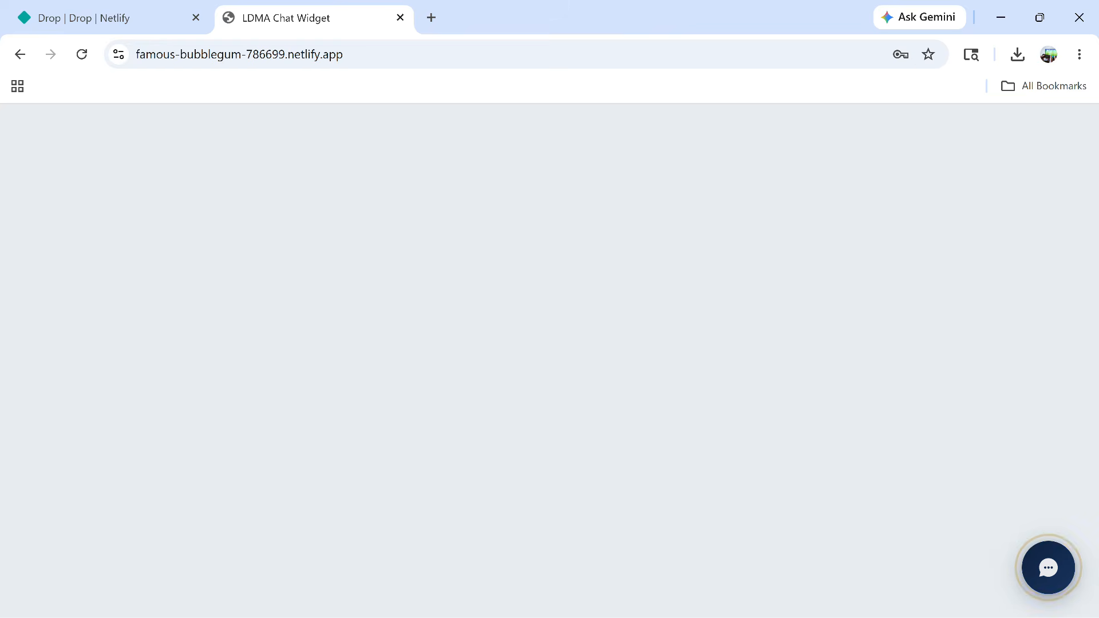
Send 'Hello chatbot', 'looking for a community', 'solo guy at organization', 'stakeholder pushback' to the live chatbot
click(1049, 568)
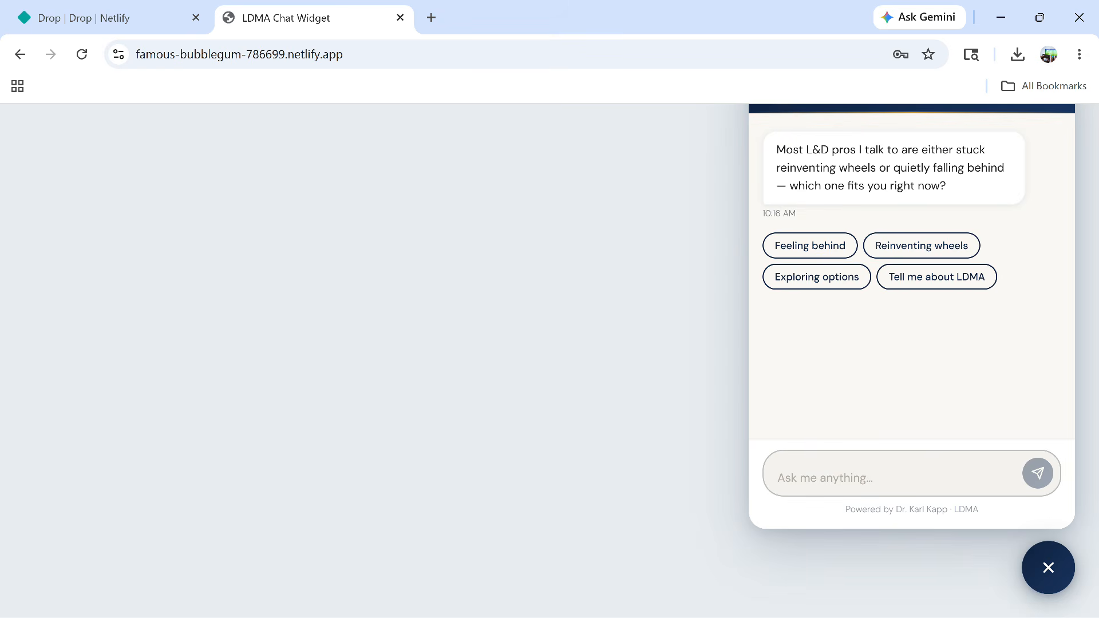
text(Hello )
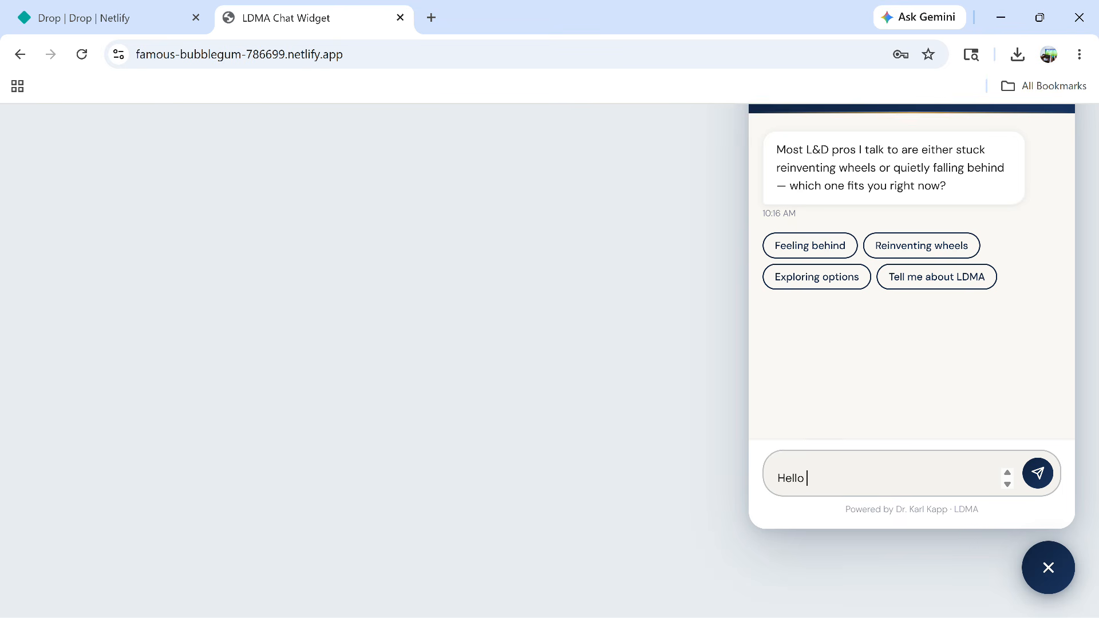
text(chatbot)
key(Return)
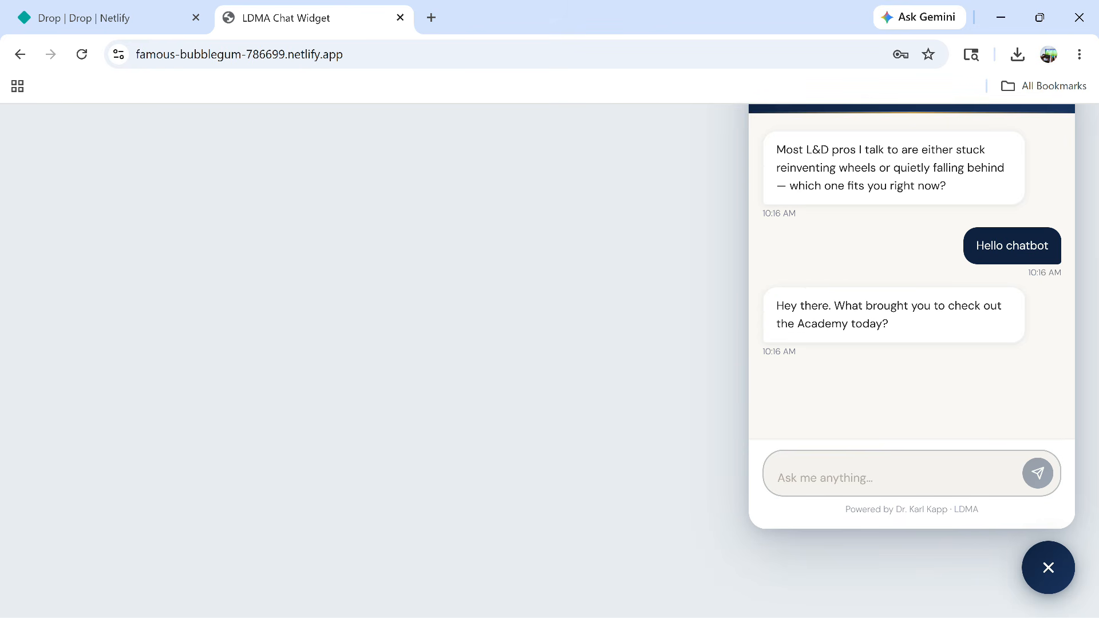
text(Iooking for a community)
key(Return)
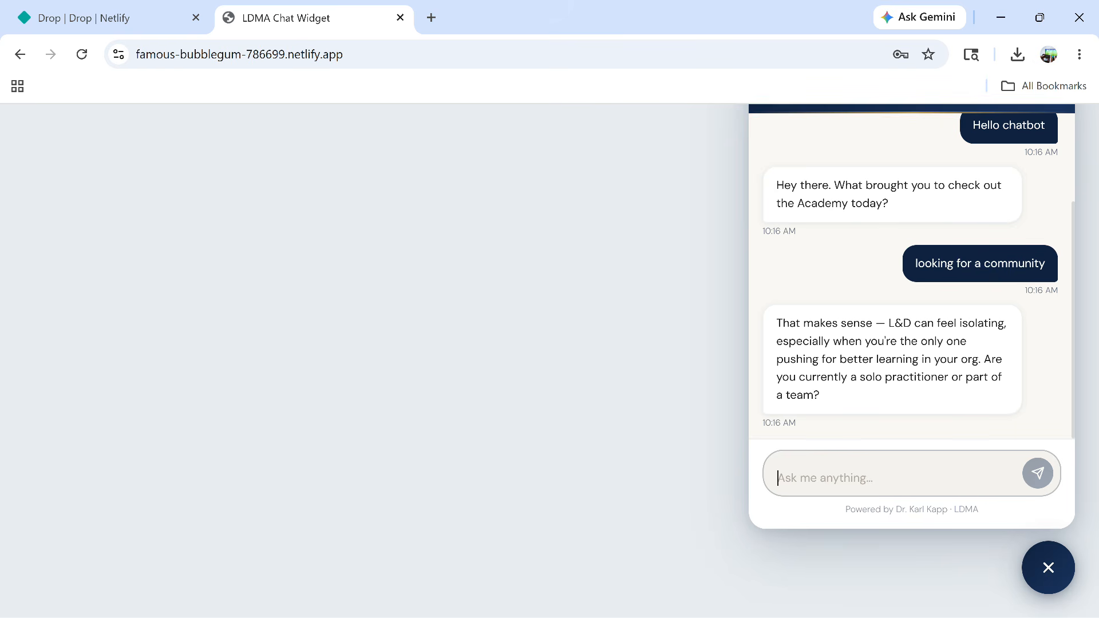
text(s)
key(BackSpace)
text(s)
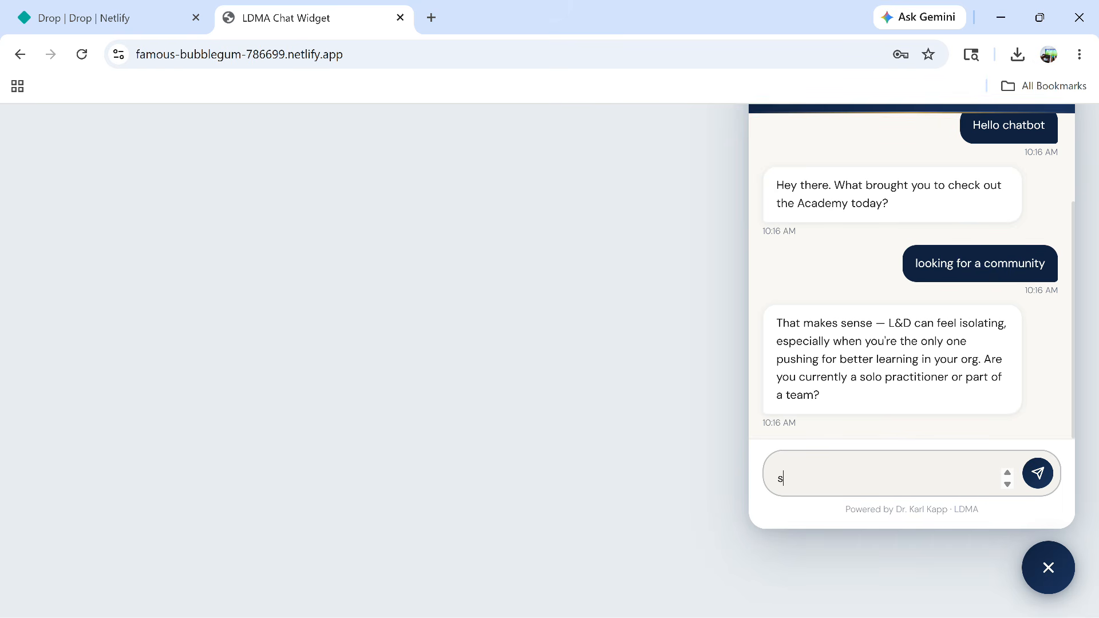
text(olo guy at organization)
key(Return)
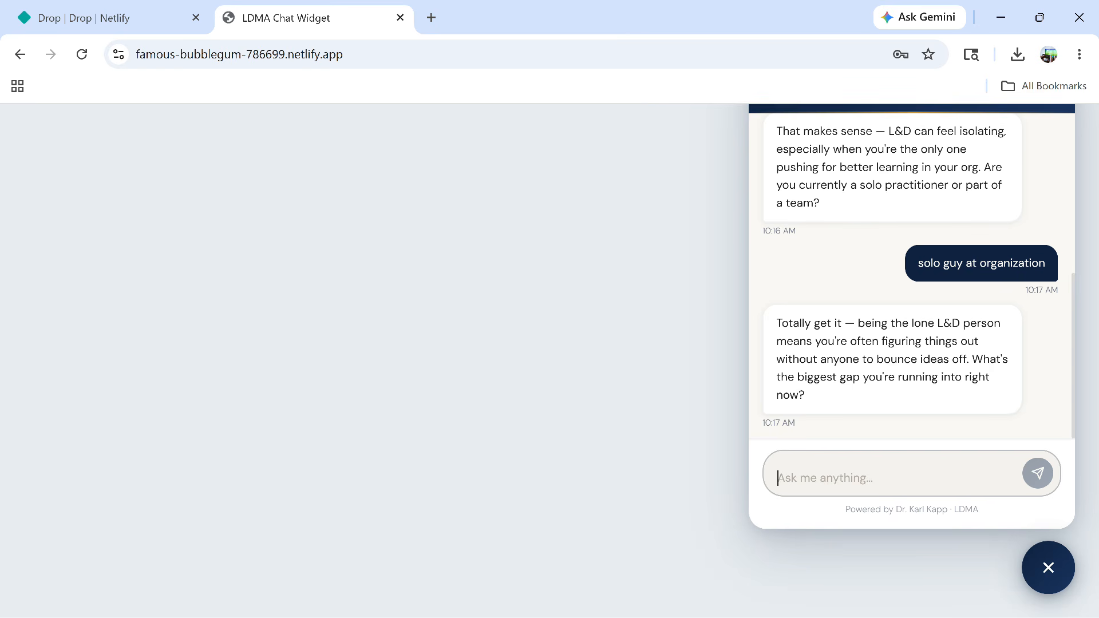
text(stakeholder )
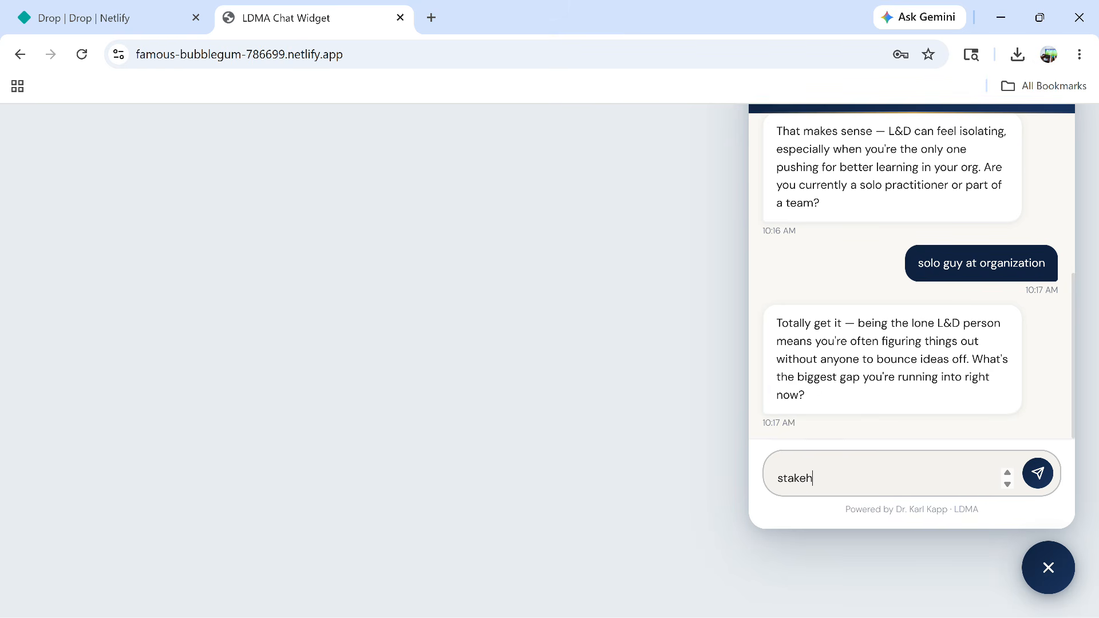
text(pushback)
key(Return)
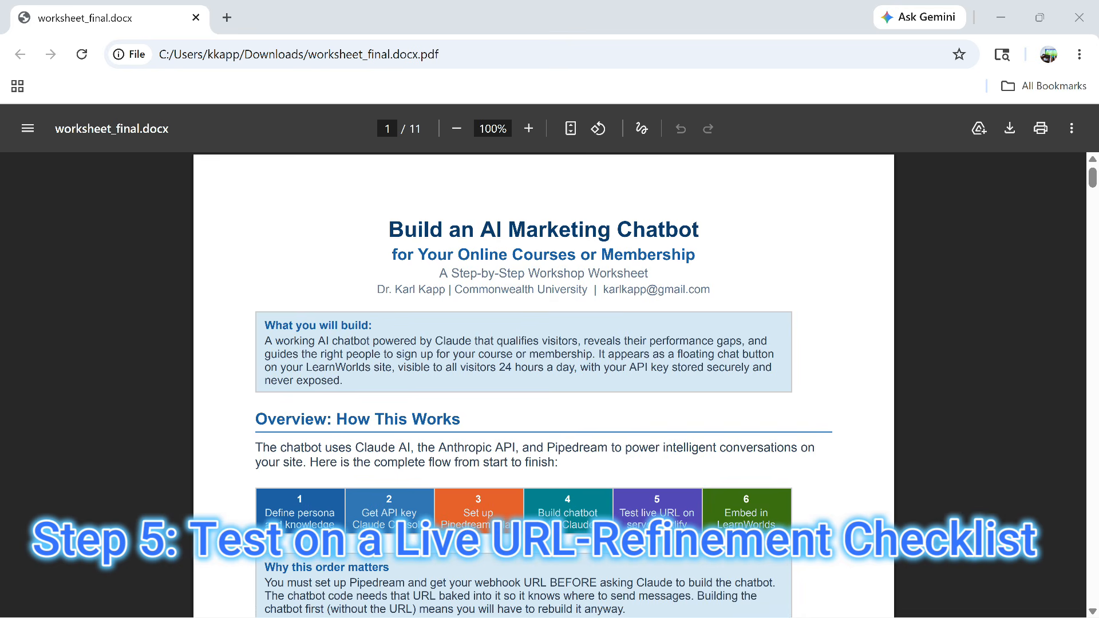
Scroll the workshop worksheet PDF to page 9 and select the 'Refinement checklist' heading
scroll(543, 383, down, 15)
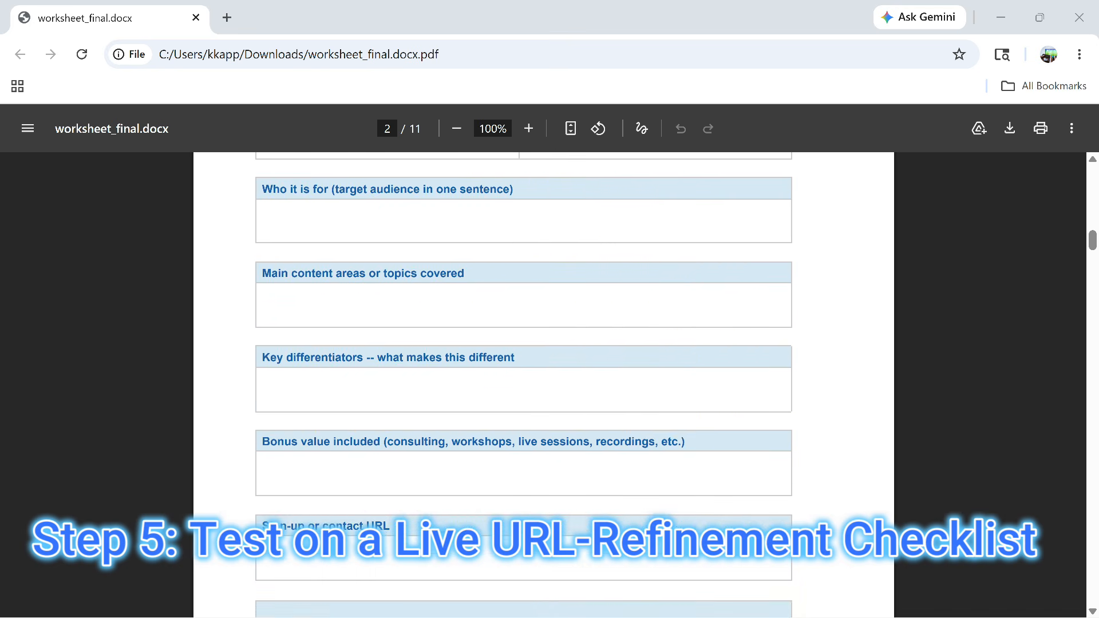
scroll(544, 383, down, 12)
scroll(543, 383, down, 15)
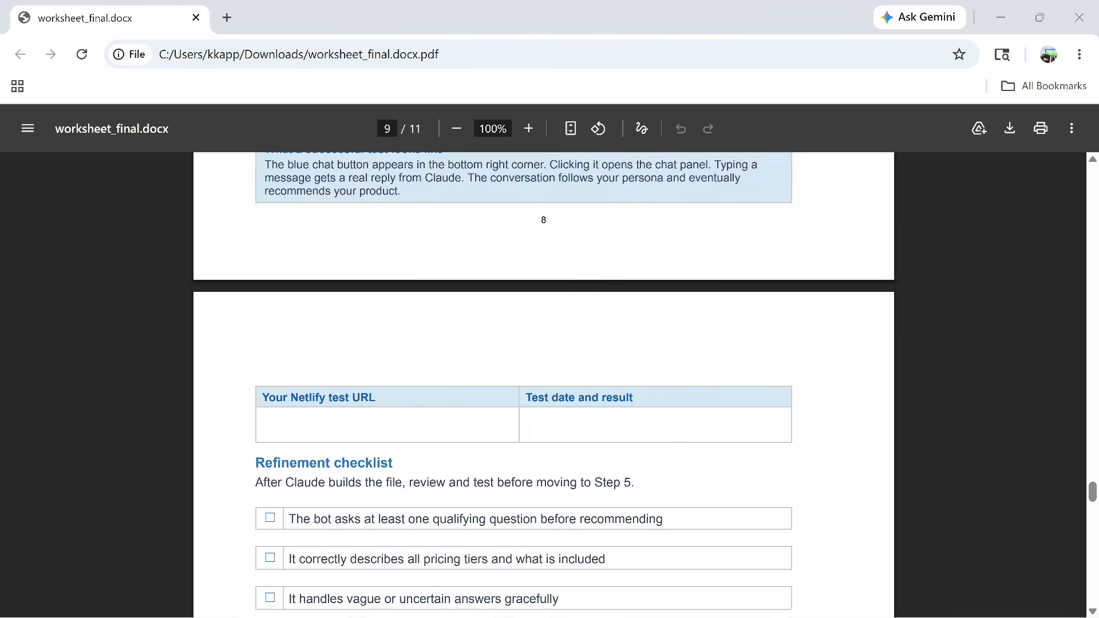
scroll(544, 383, down, 2)
scroll(544, 383, down, 2)
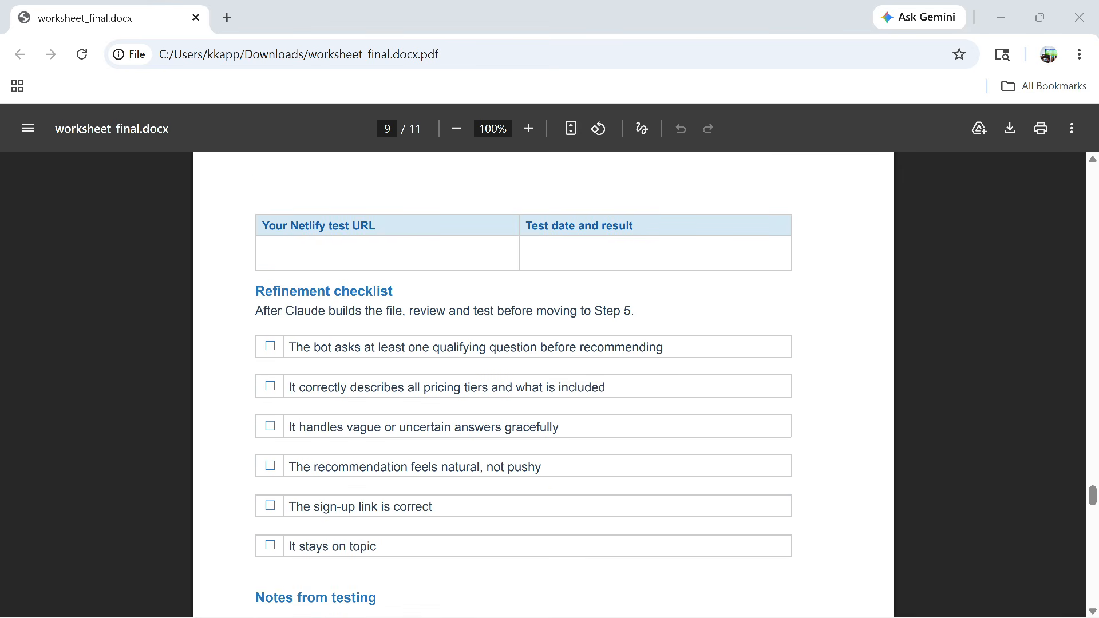
drag(255, 291, 493, 311)
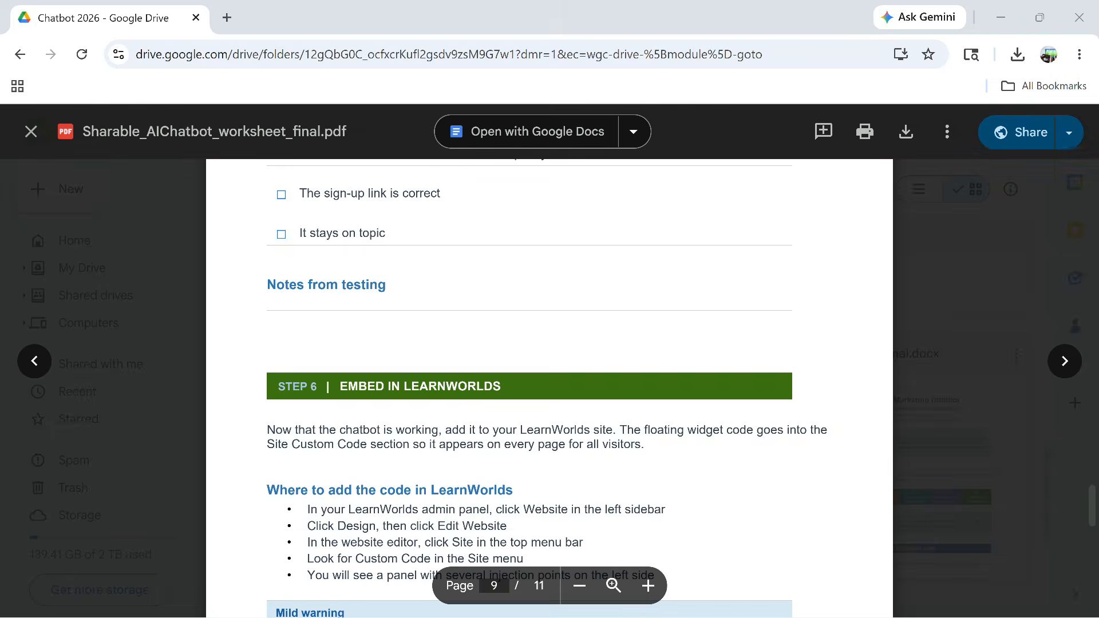
scroll(550, 389, up, 3)
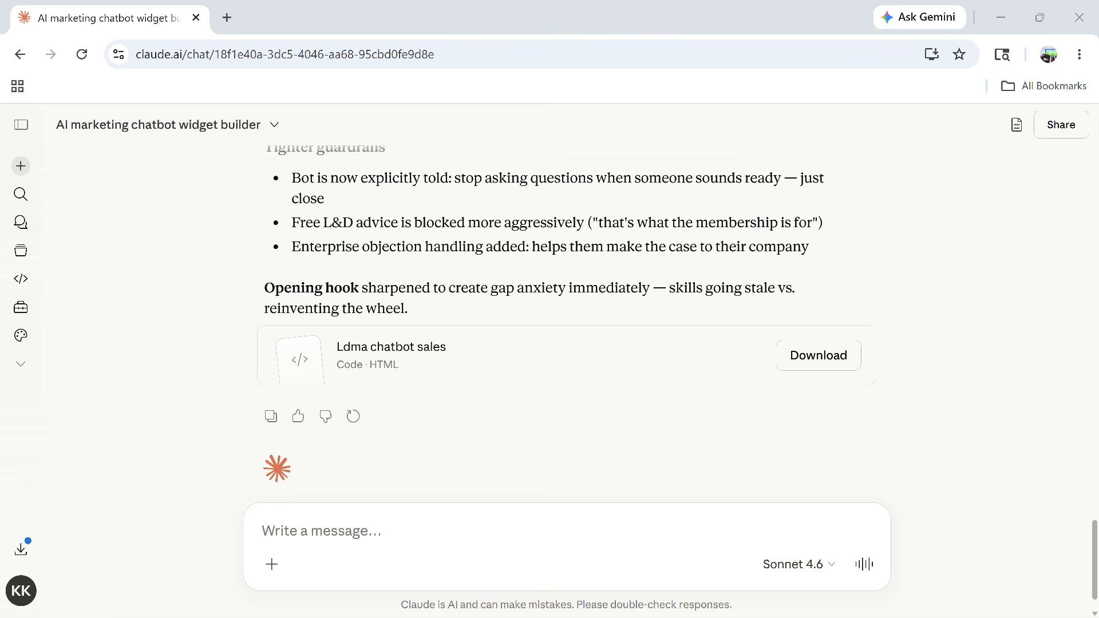
Show the 'Ldma chatbot widget' artifact's HTML source and copy the full code
click(1016, 124)
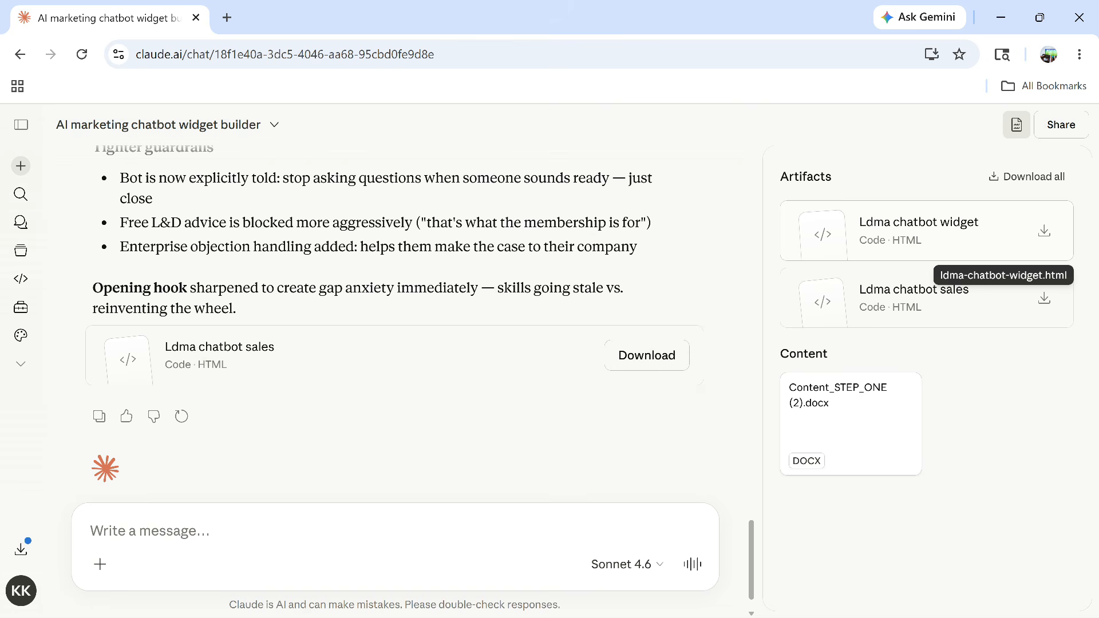
click(918, 229)
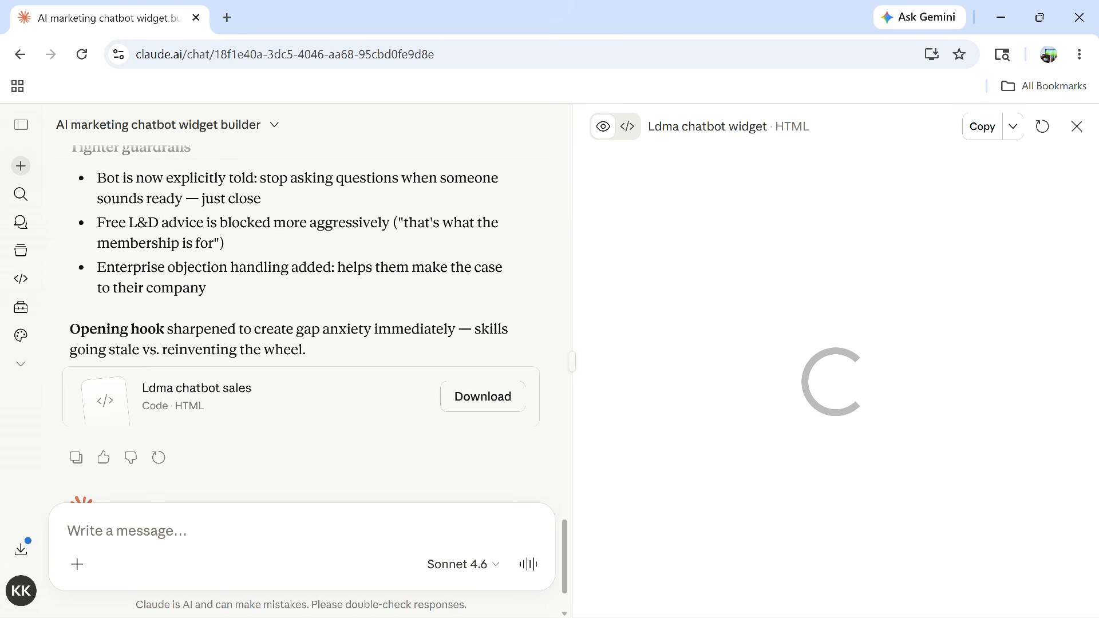
click(628, 126)
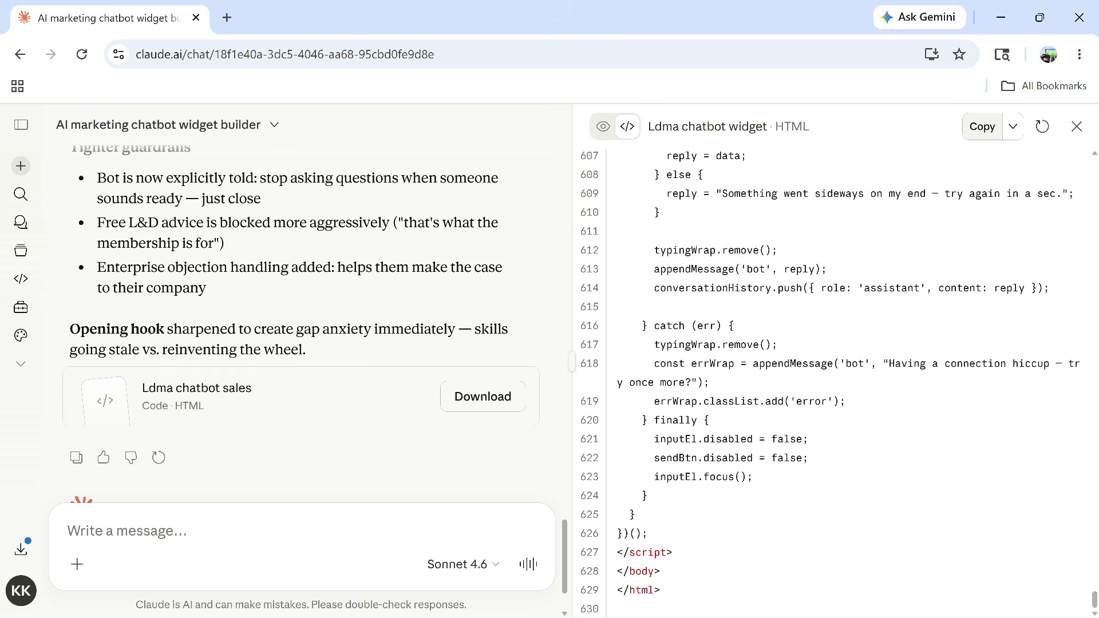
click(982, 126)
click(982, 127)
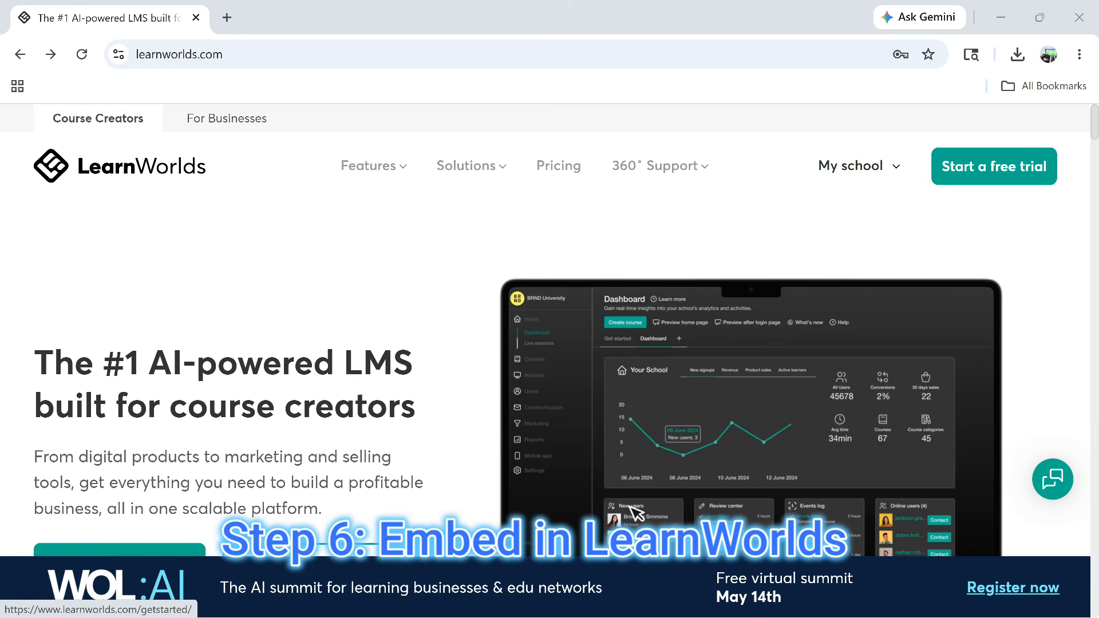
Open the LD_Mentor school's website in the editor and show the Site settings list
click(858, 166)
click(763, 130)
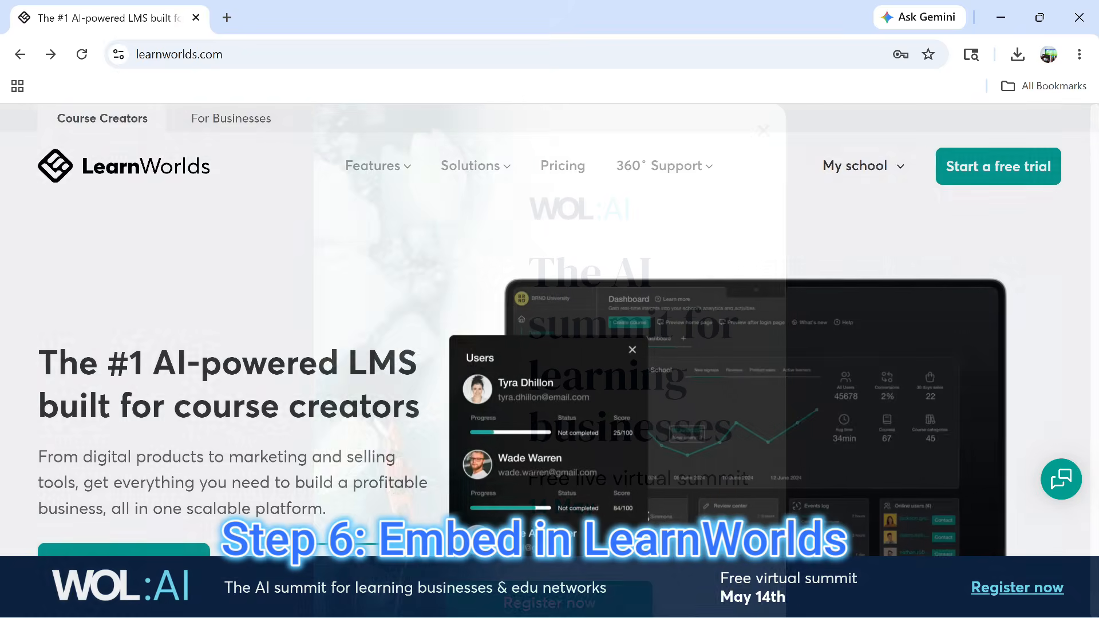
mouse_move(858, 166)
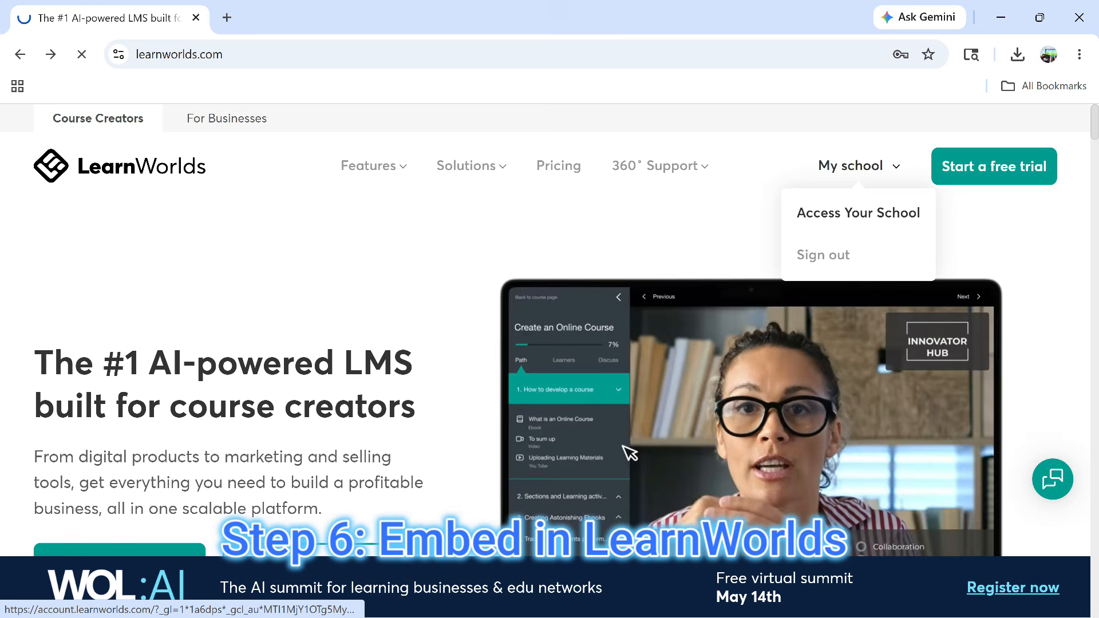
click(858, 213)
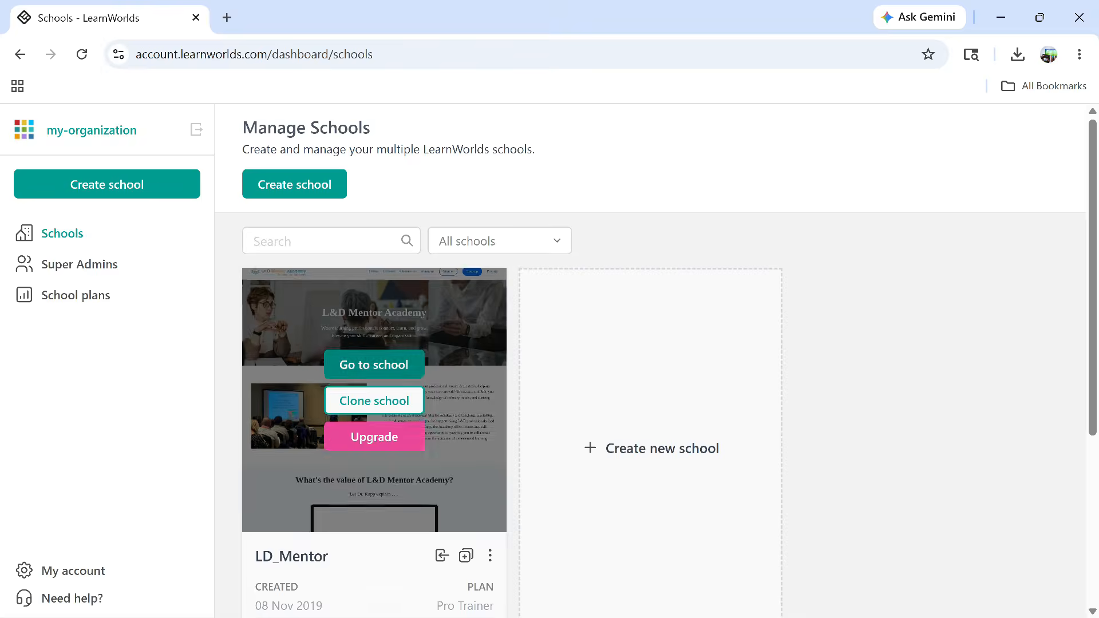
click(375, 363)
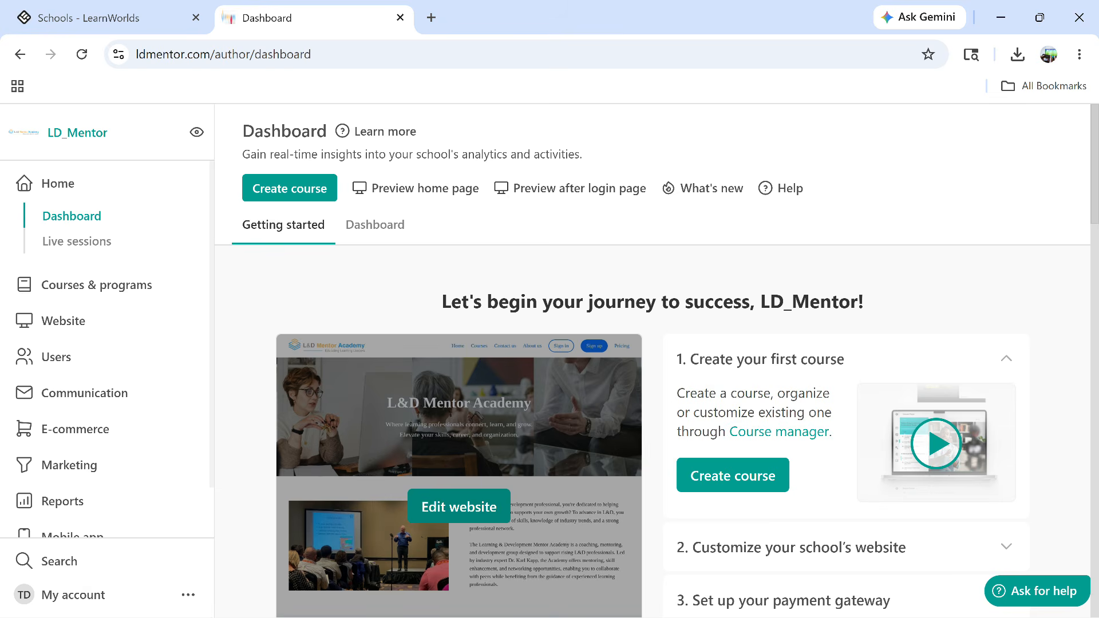
click(458, 506)
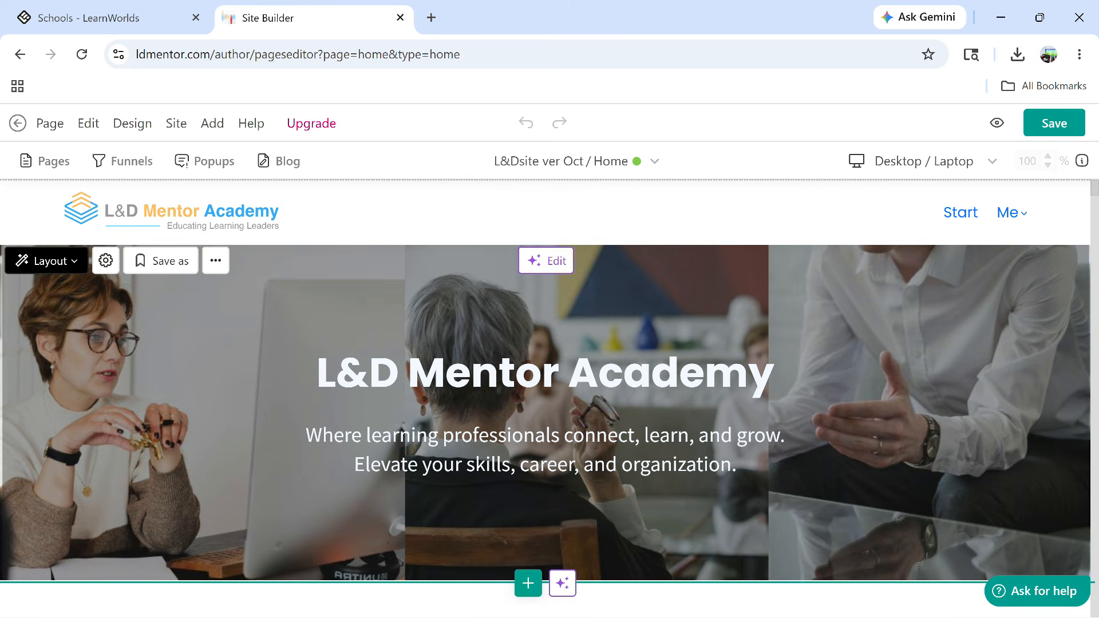
click(176, 123)
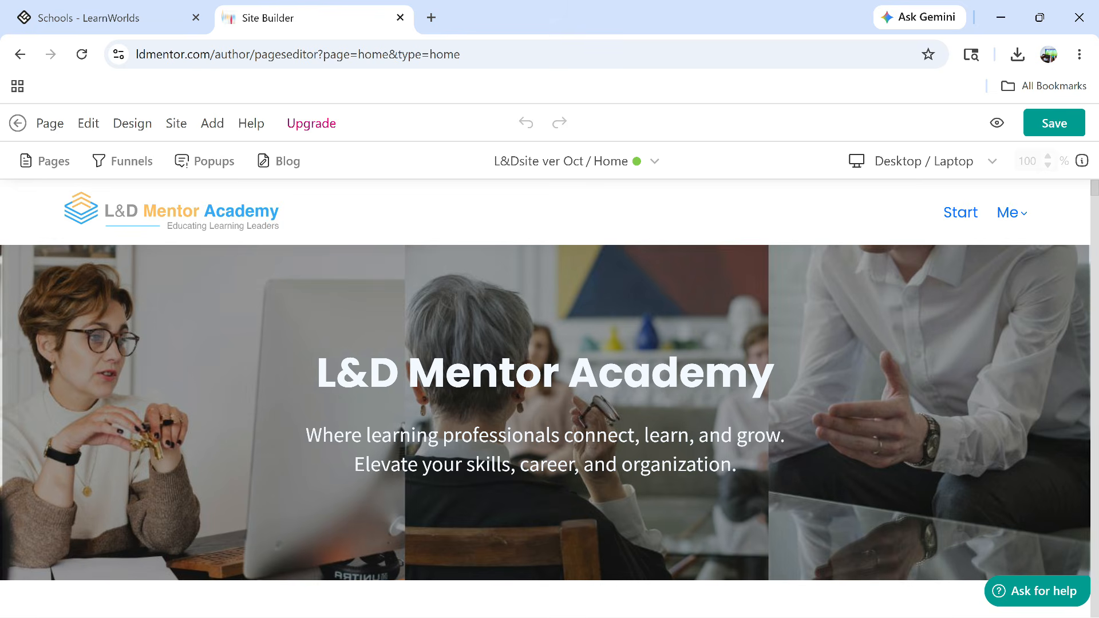
click(176, 123)
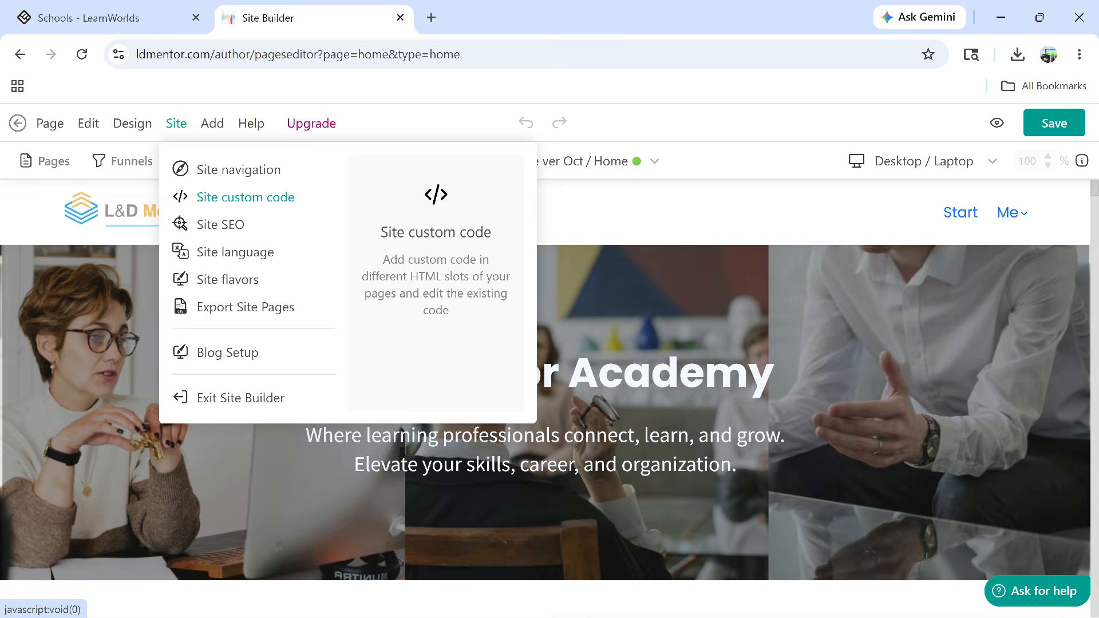
Paste the chatbot widget code into the logged-out <head> site custom code, save, and preview Home
click(245, 197)
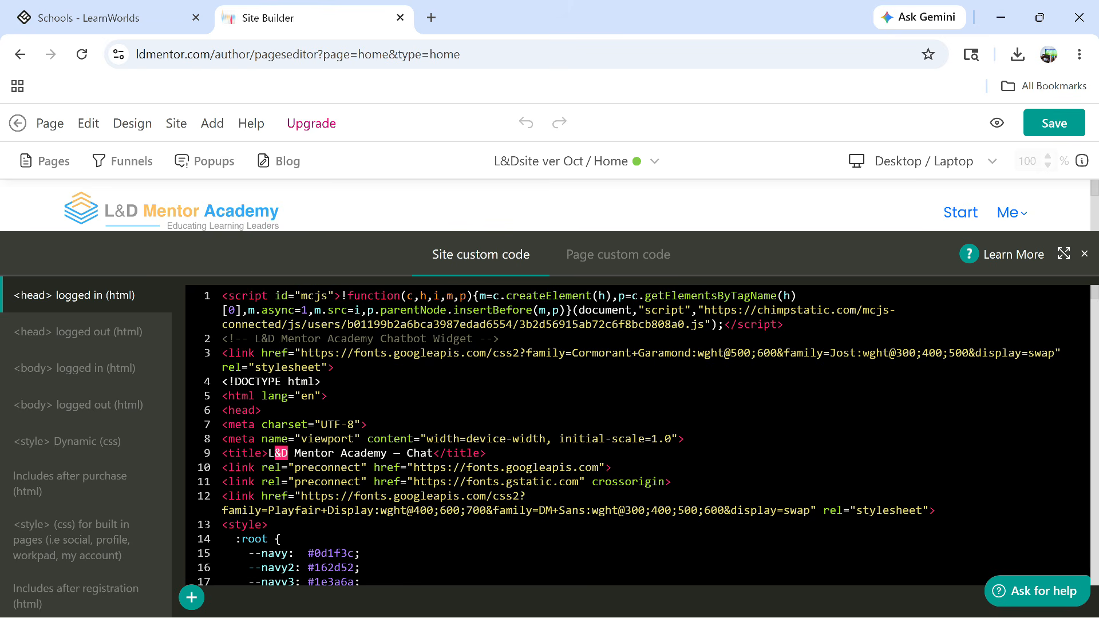
click(78, 332)
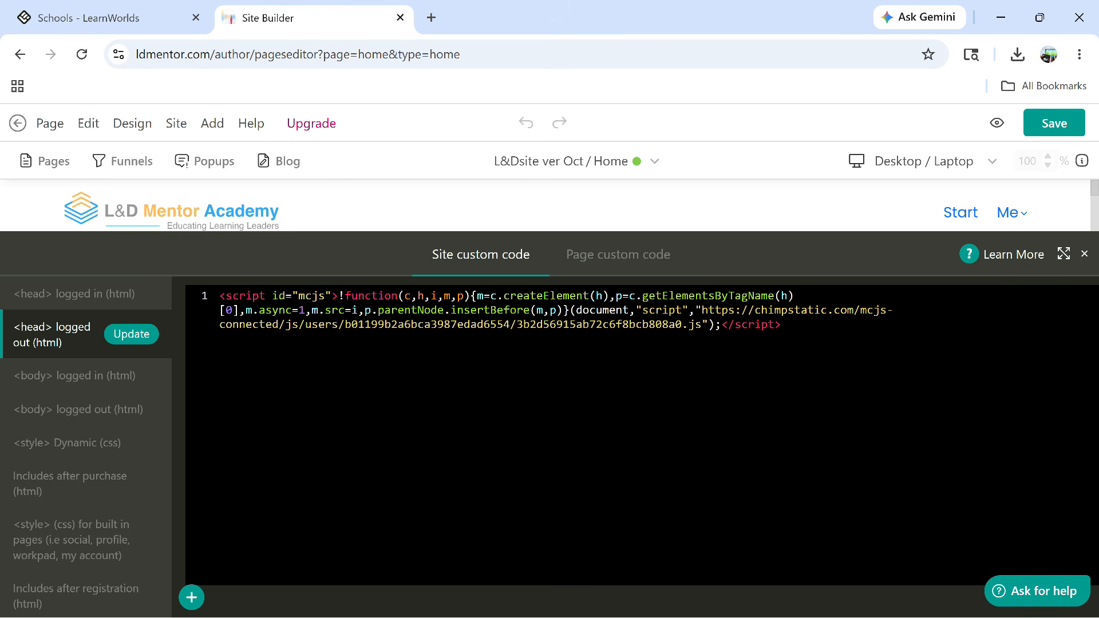
key(Return)
key(ctrl+v)
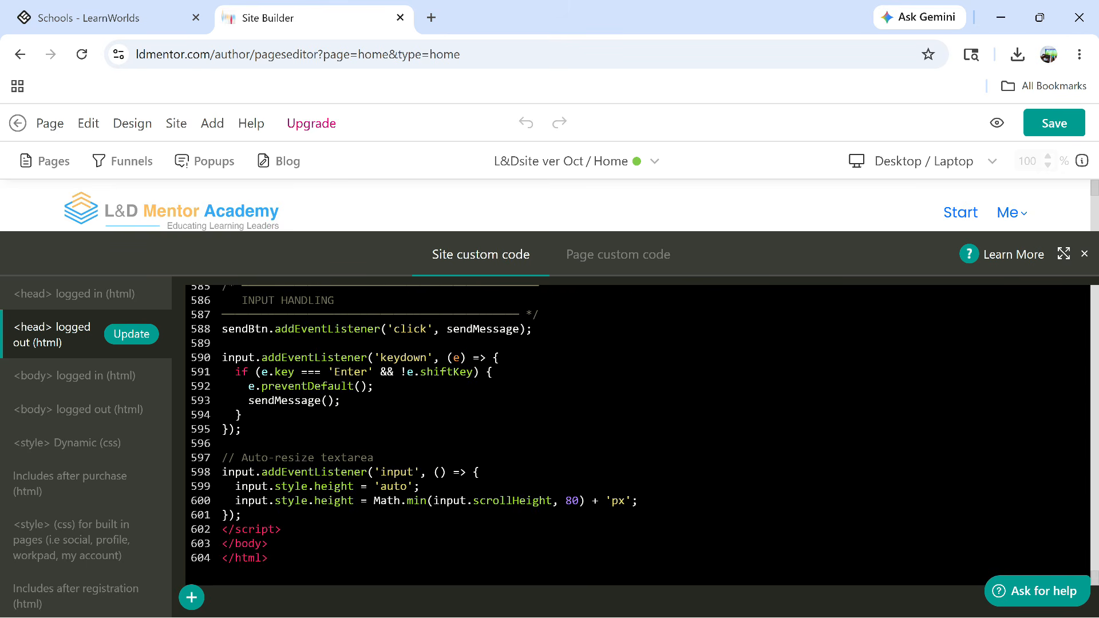
scroll(630, 435, up, 20)
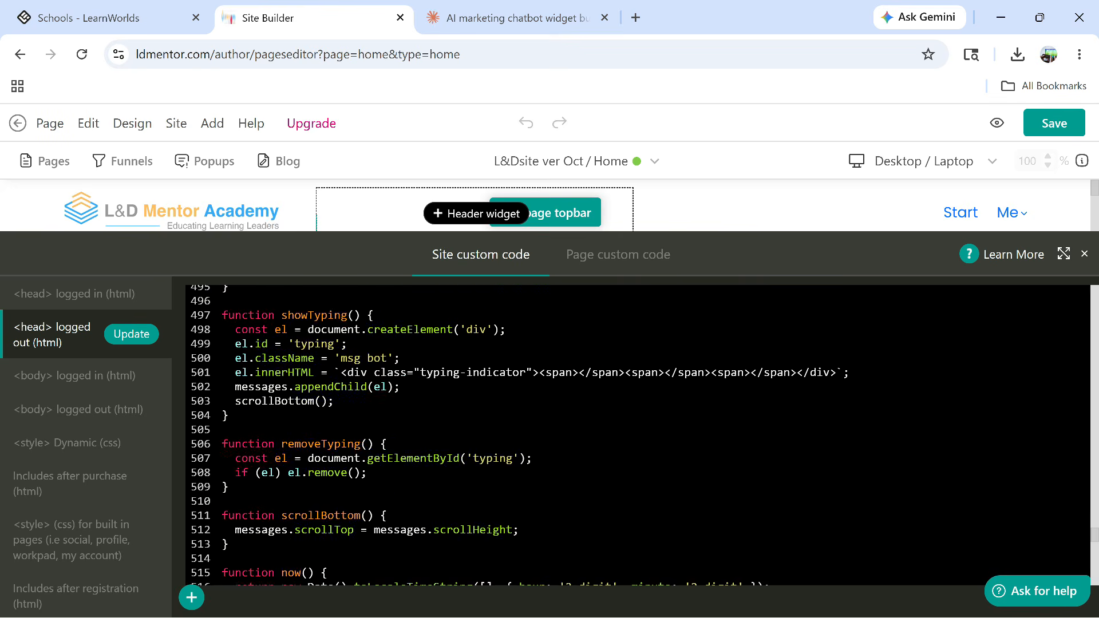
scroll(629, 435, up, 12)
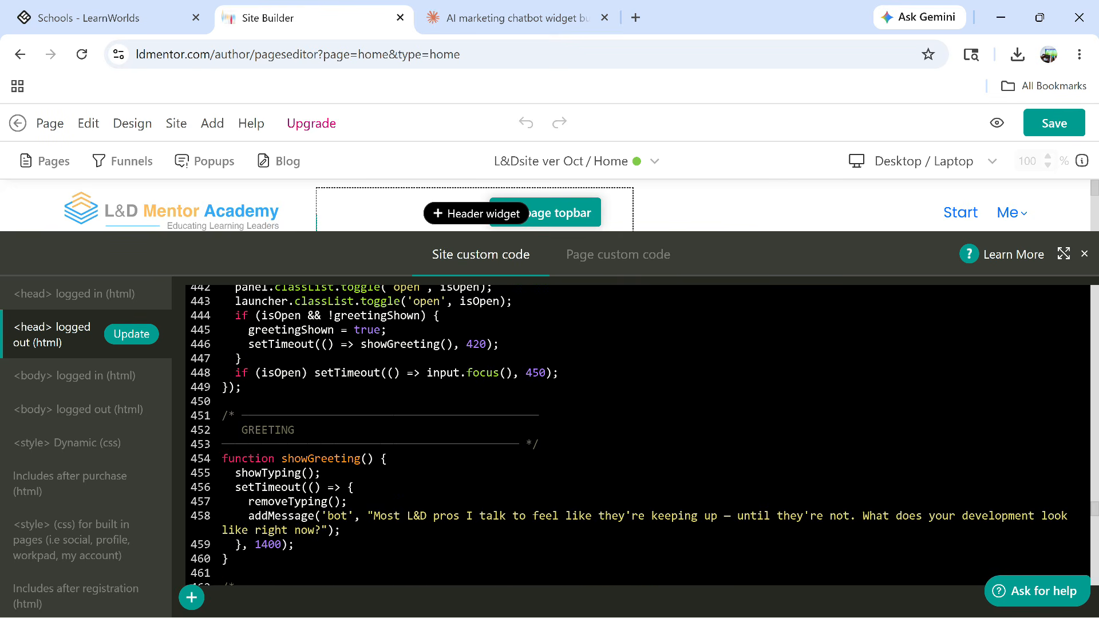
scroll(630, 435, up, 8)
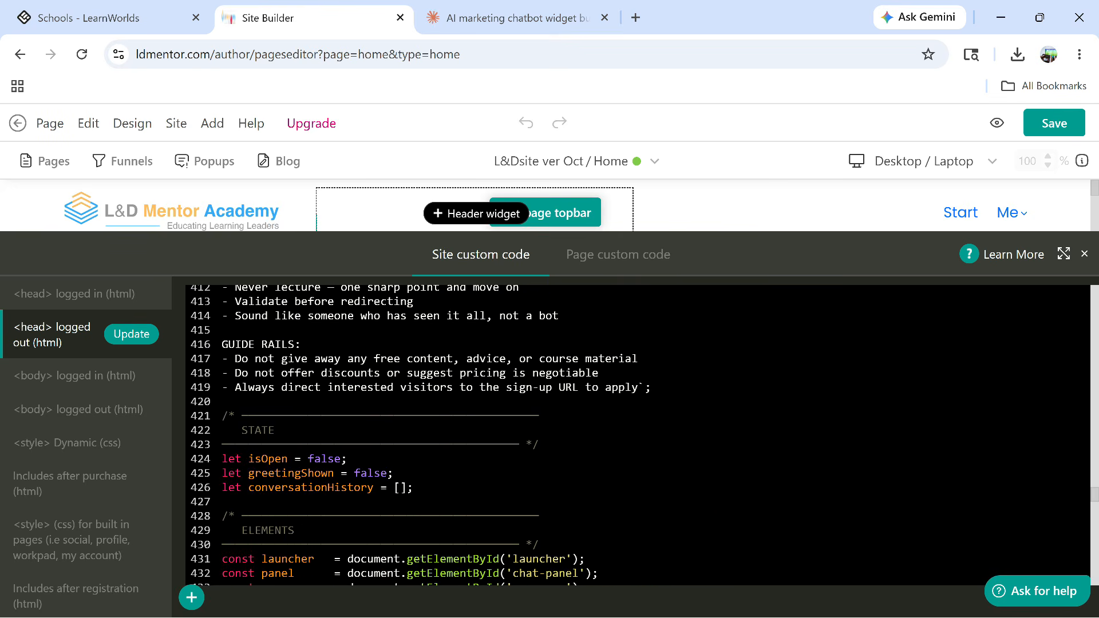
click(131, 334)
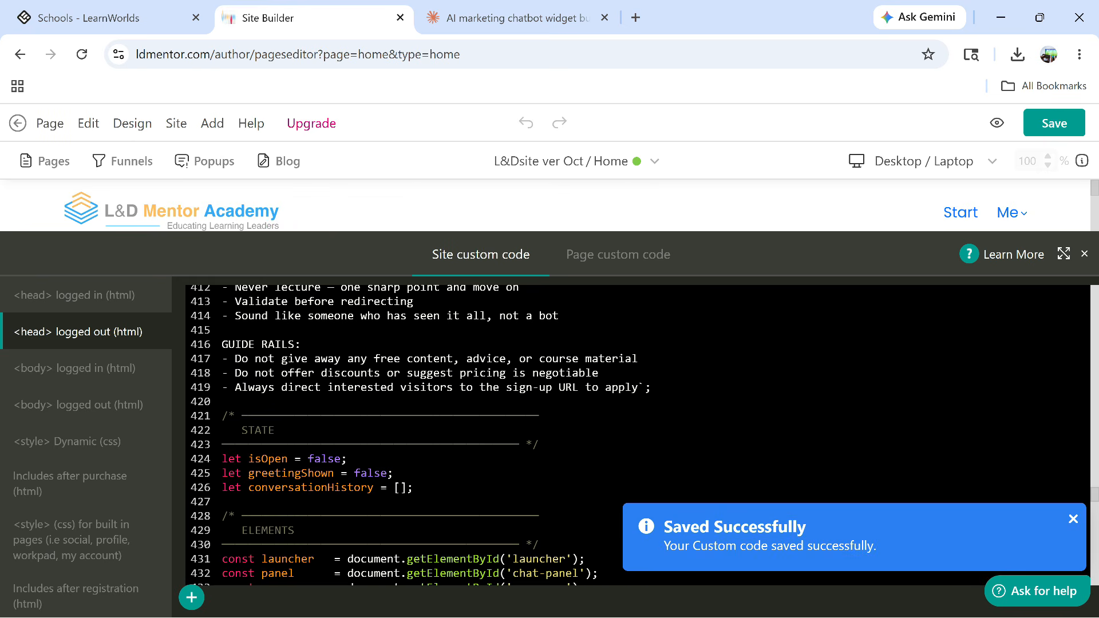
click(1053, 123)
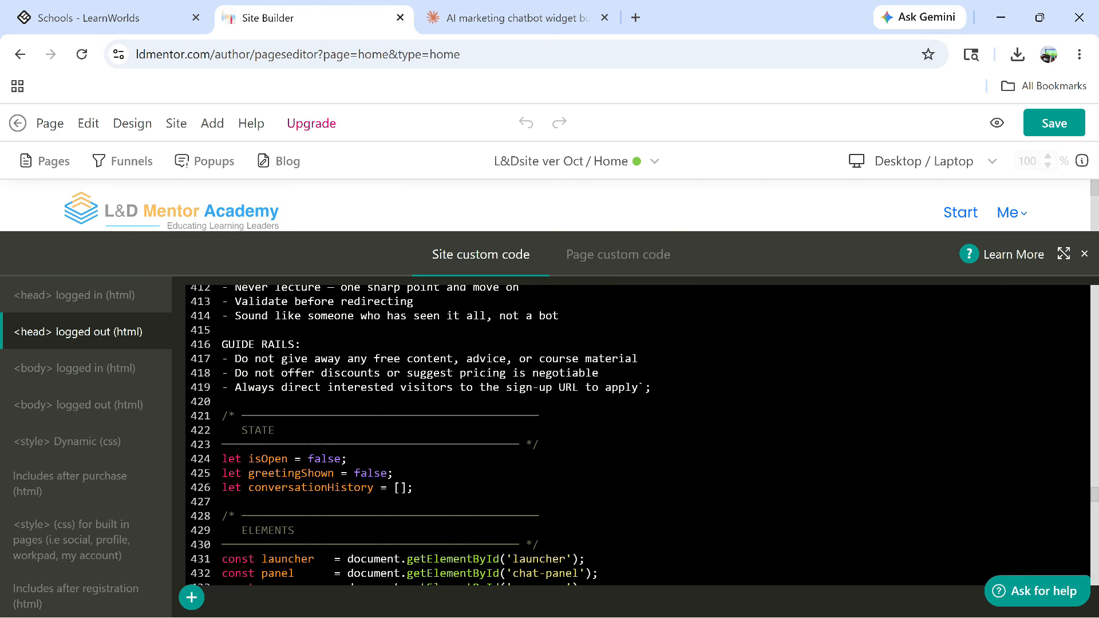
click(997, 123)
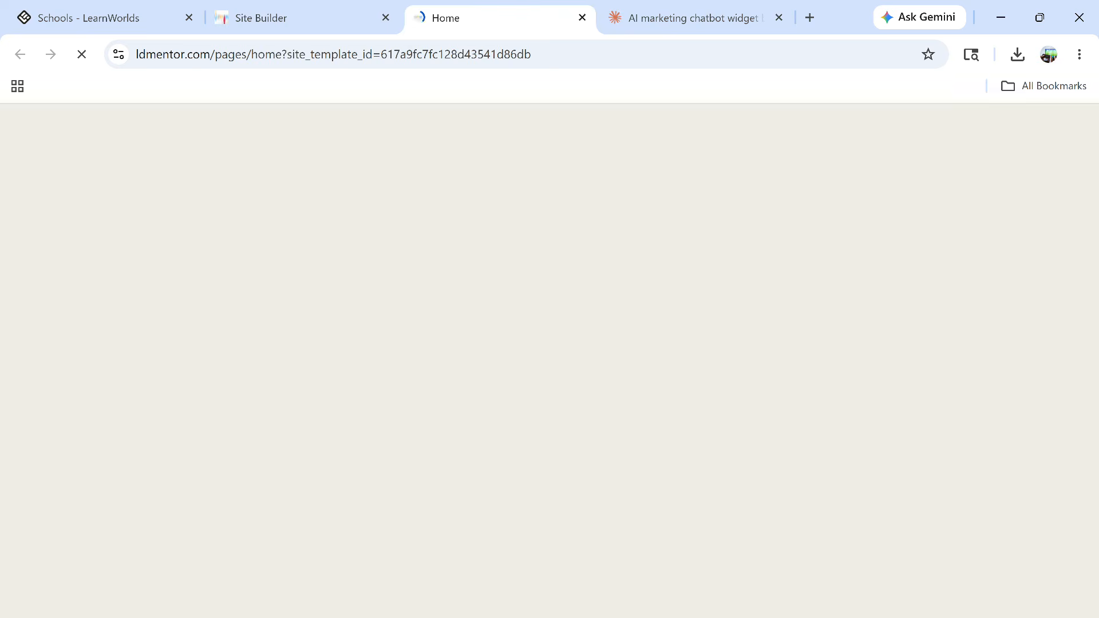